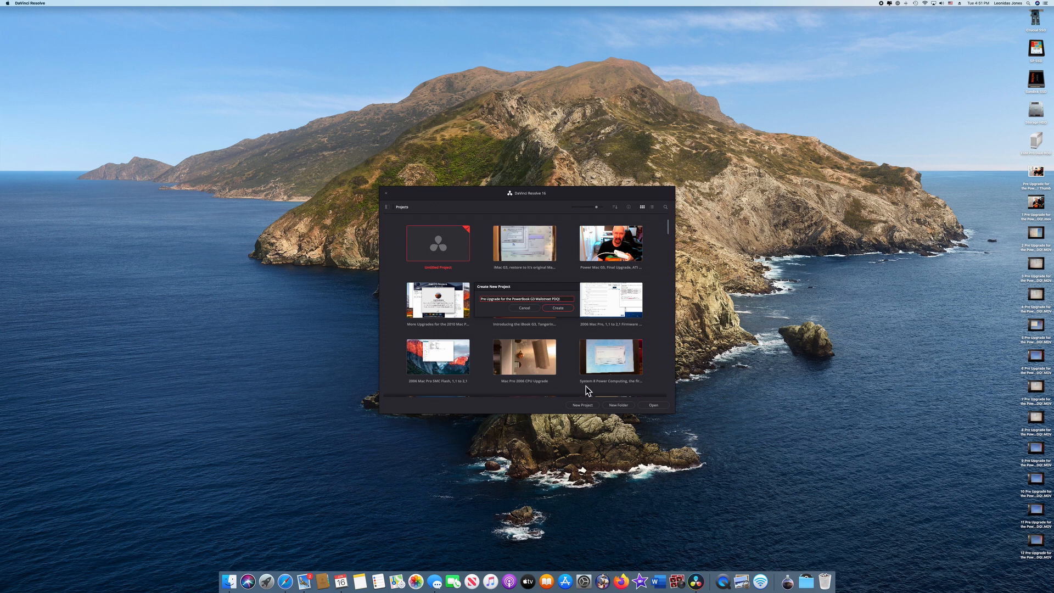
# - Create the project "Pre Upgrade for the PowerBook G3 Wallstreet PDQ!" and import video clips 1 to 12 from the Desktop, accepting their frame rate
pyautogui.click(558, 308)
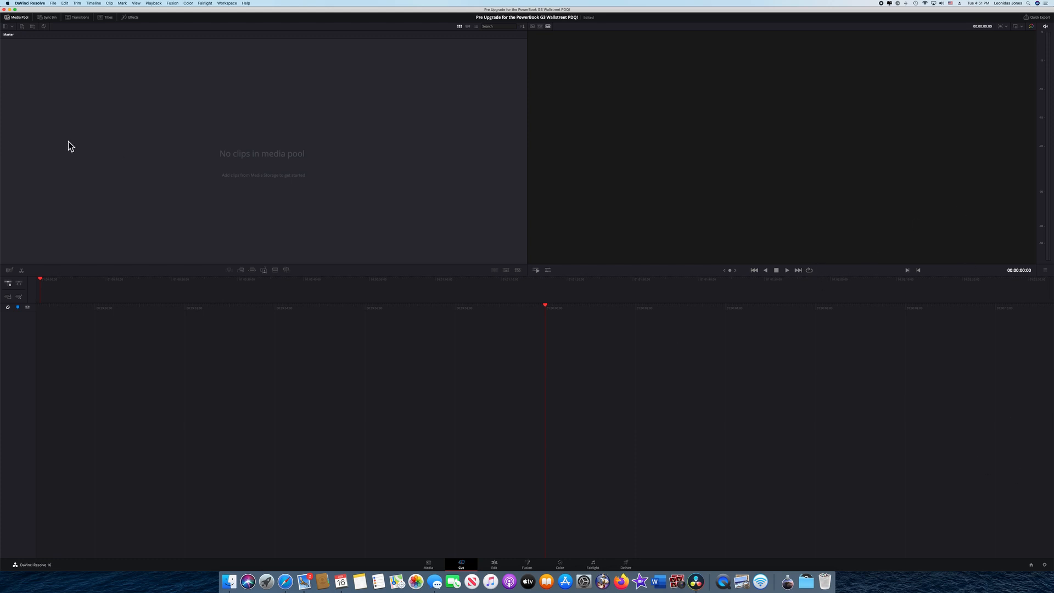
pyautogui.rightClick(246, 153)
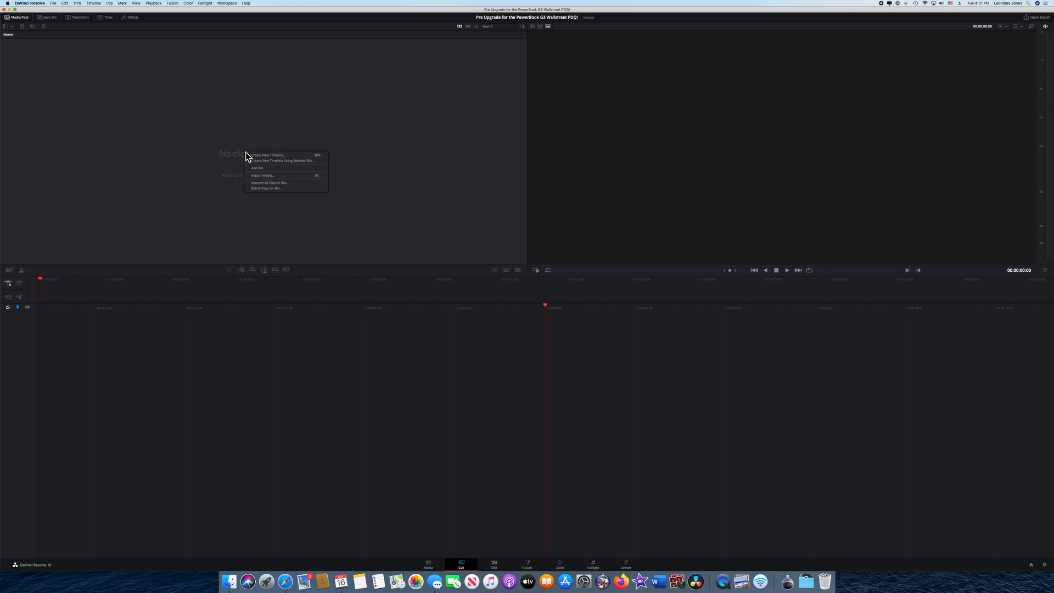
pyautogui.click(262, 175)
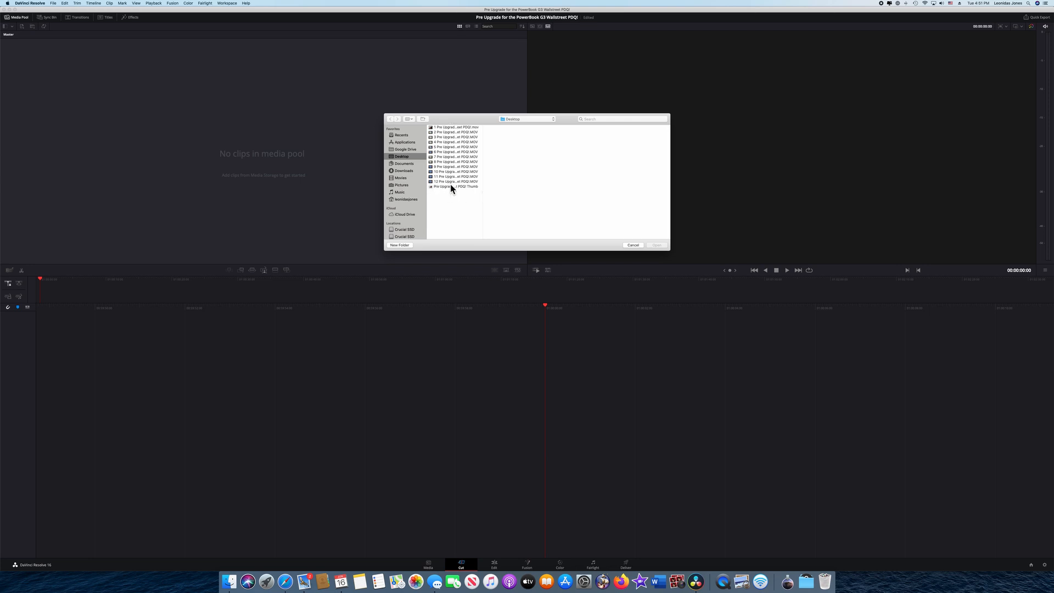
pyautogui.click(449, 127)
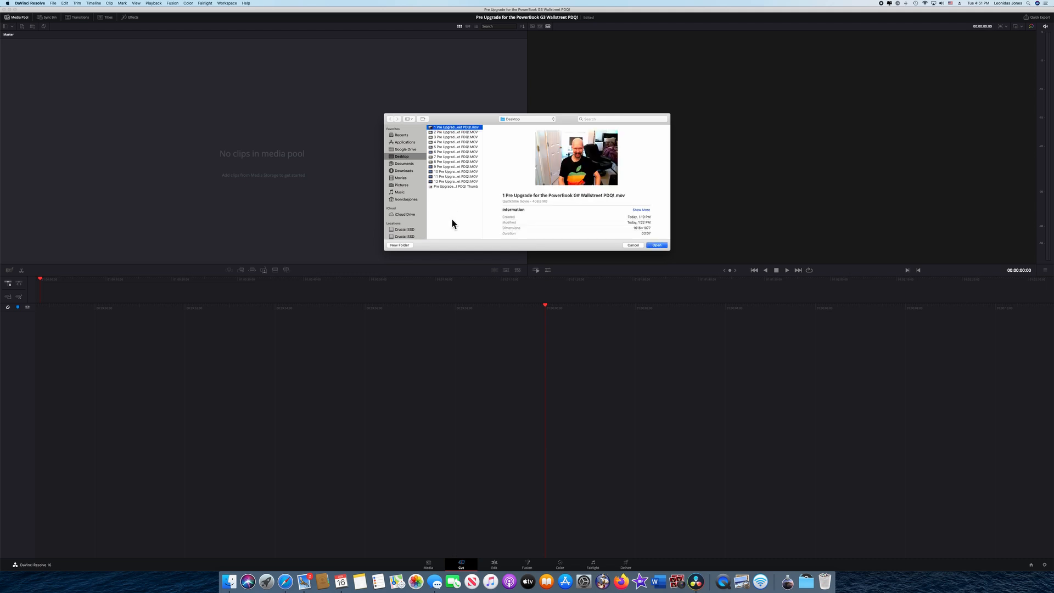
pyautogui.keyDown('shift'); pyautogui.click(451, 181); pyautogui.keyUp('shift')
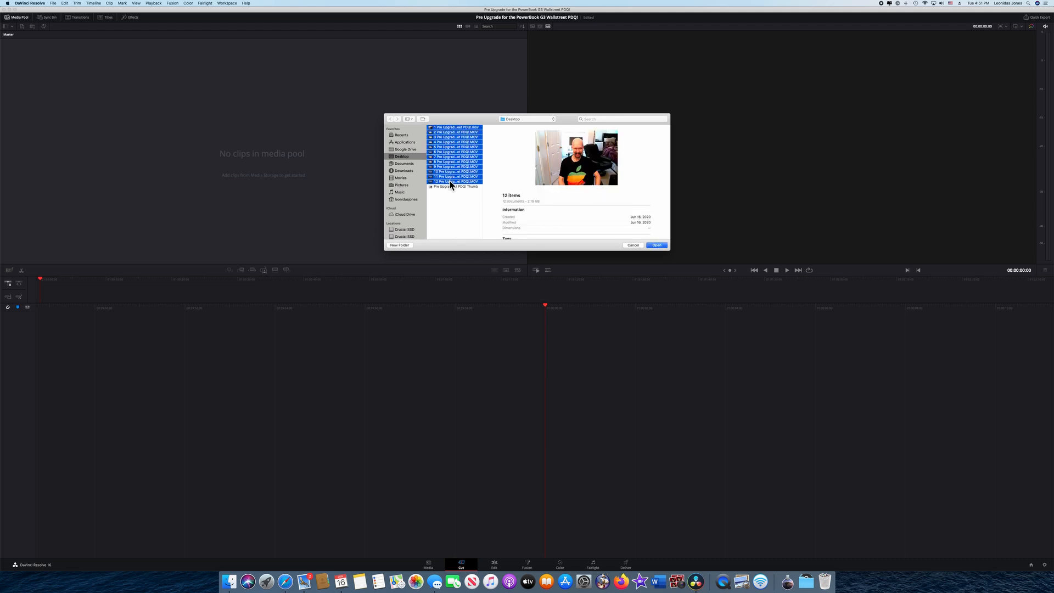
pyautogui.click(659, 246)
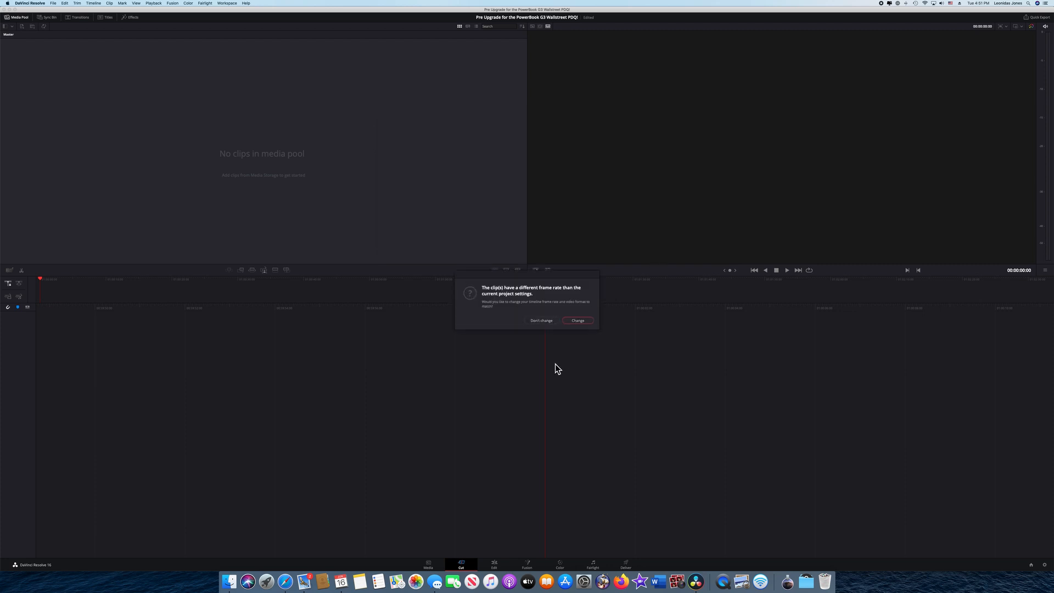
pyautogui.click(578, 321)
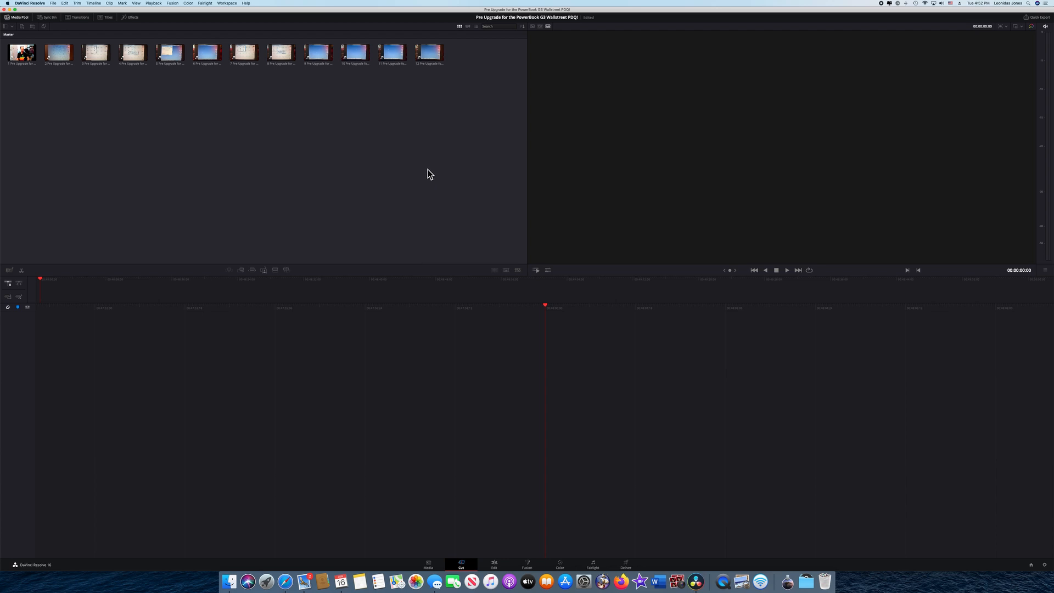
# - Start the timeline with clip 1 and append clips 2 and 3 end to end after it
pyautogui.click(20, 54)
pyautogui.moveTo(23, 54); pyautogui.dragTo(715, 490)
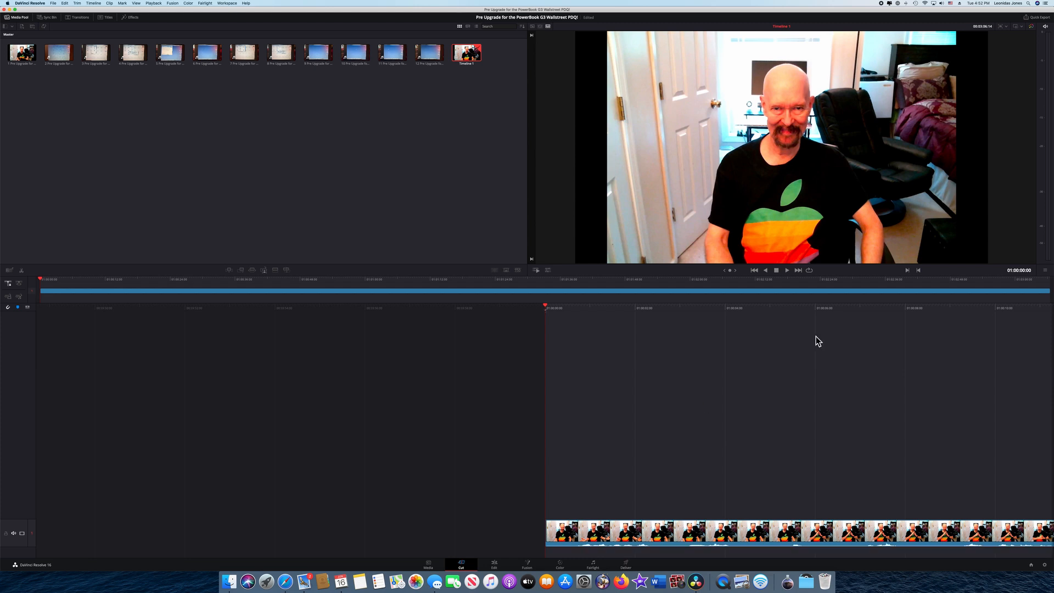
pyautogui.click(800, 272)
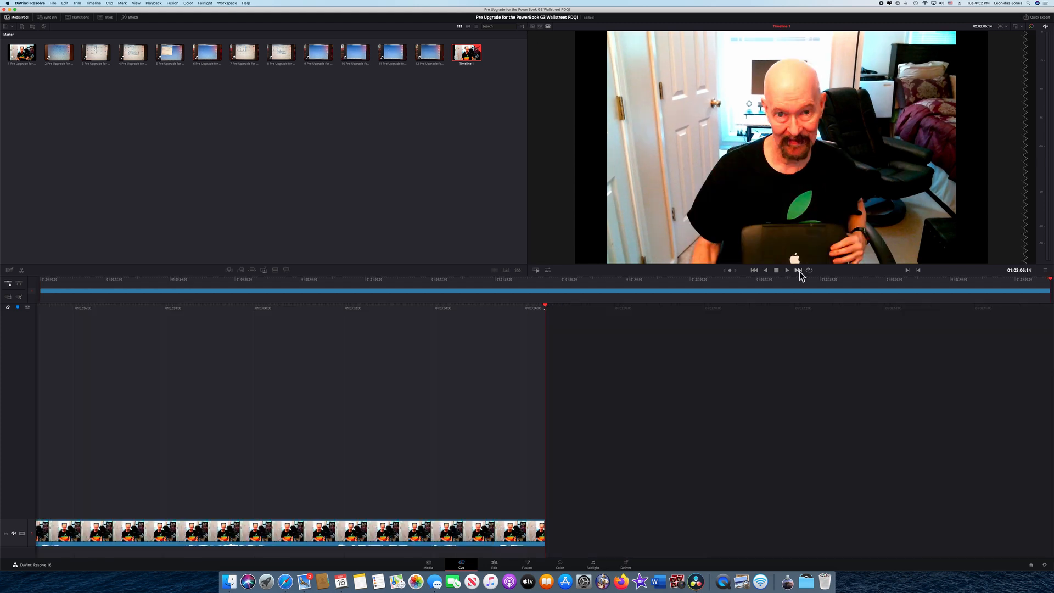
pyautogui.moveTo(51, 60); pyautogui.dragTo(549, 462)
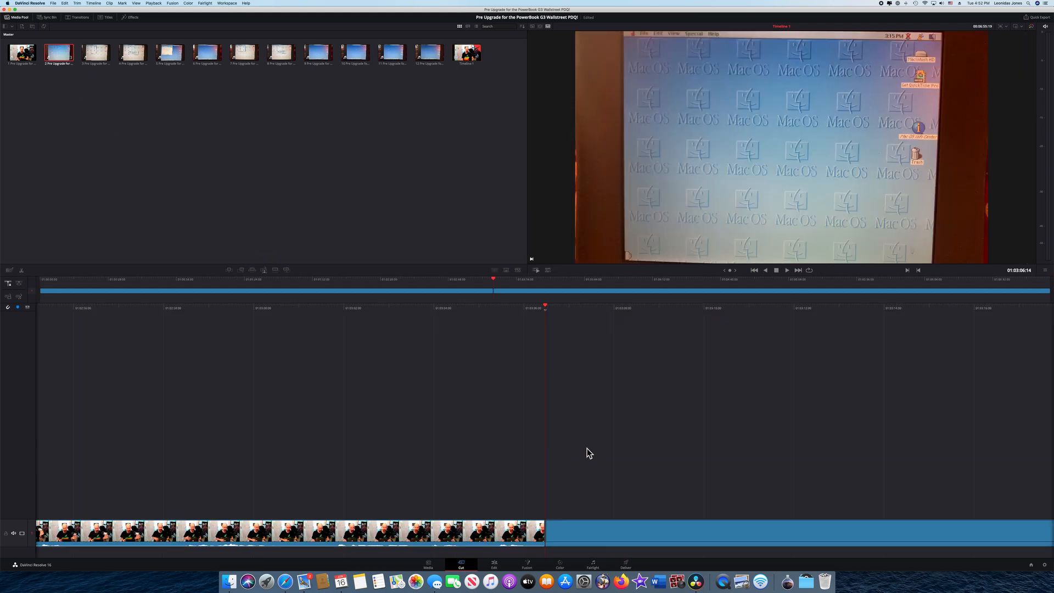
pyautogui.click(799, 270)
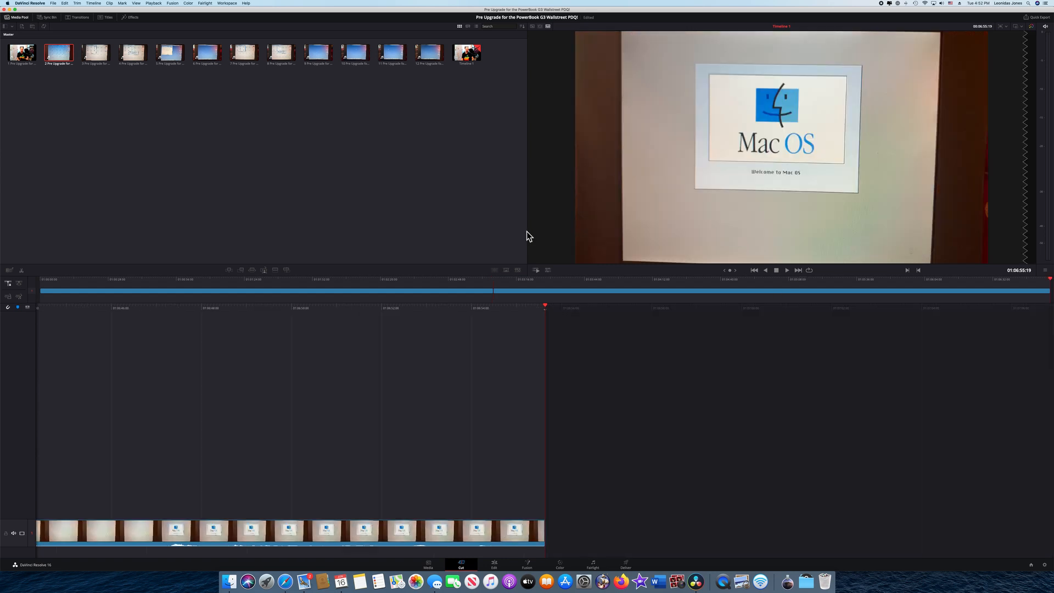
pyautogui.moveTo(101, 58); pyautogui.dragTo(768, 551)
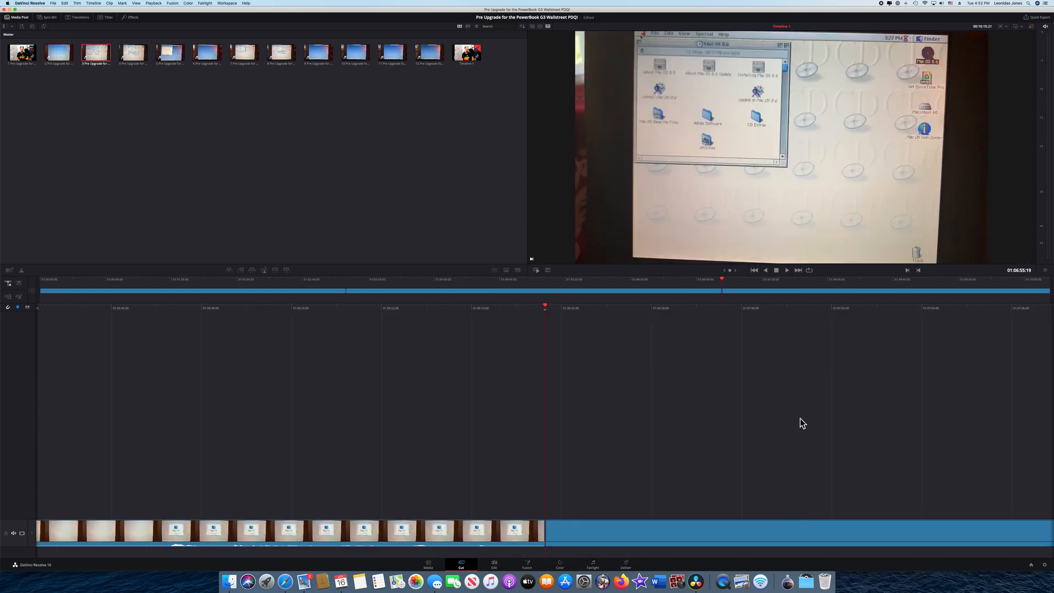
# - Append clips 4, 5 and 6 in order to the end of the timeline
pyautogui.click(799, 270)
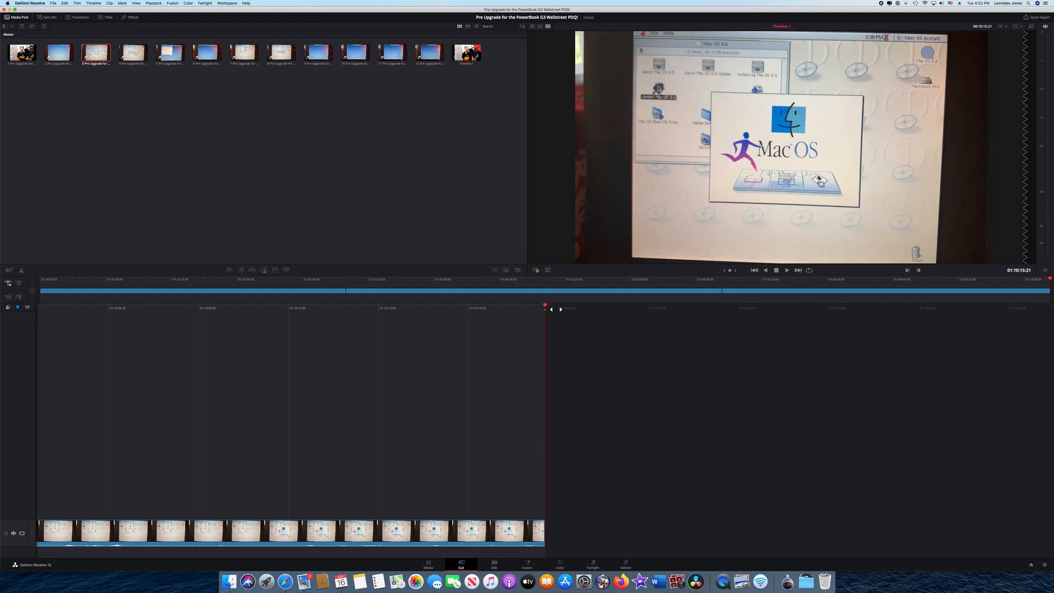
pyautogui.click(137, 65)
pyautogui.moveTo(140, 57); pyautogui.dragTo(598, 418)
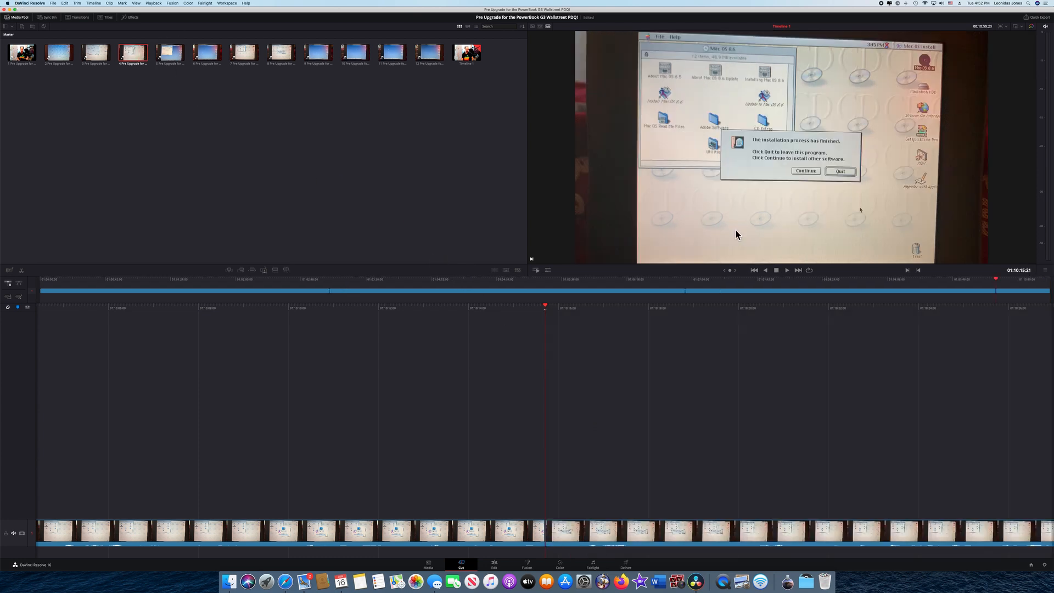
pyautogui.click(798, 270)
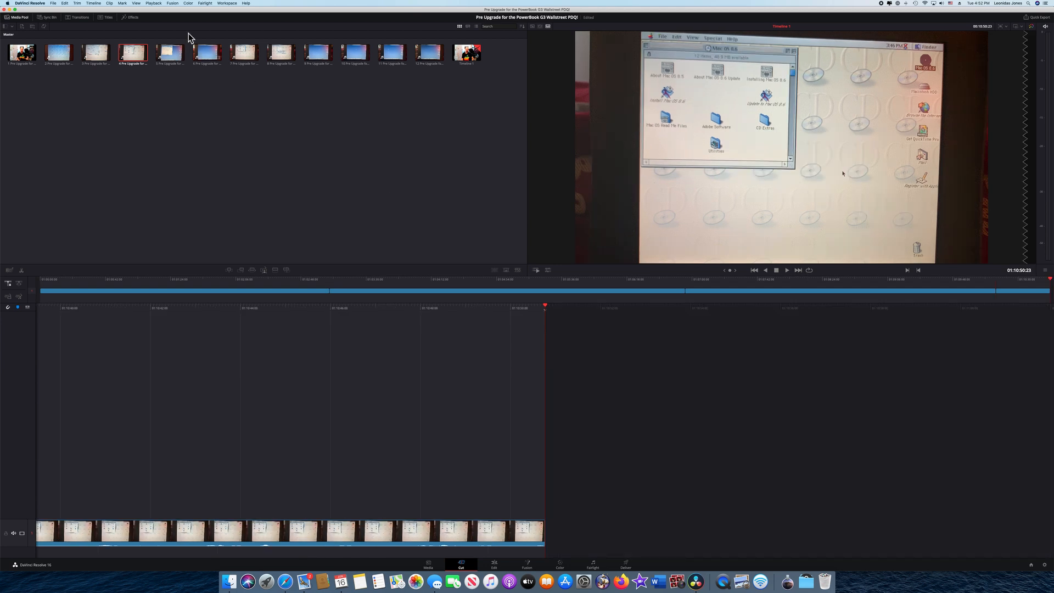
pyautogui.moveTo(170, 52); pyautogui.dragTo(621, 383)
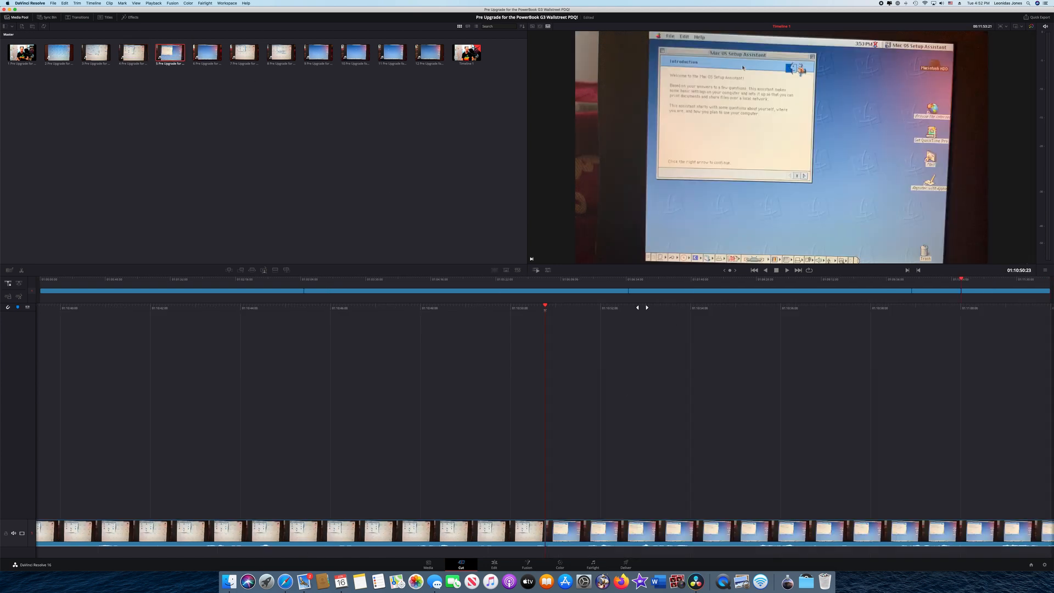
pyautogui.click(802, 272)
pyautogui.moveTo(210, 57); pyautogui.dragTo(619, 354)
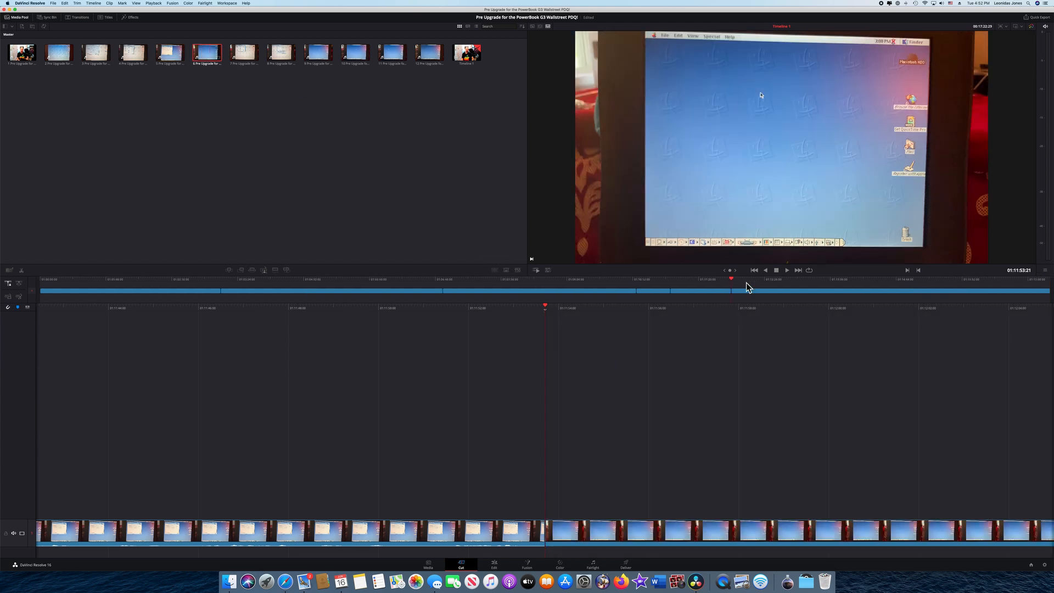
# - Append clips 7, 8 and 9 in order to the end of the timeline
pyautogui.click(799, 271)
pyautogui.moveTo(244, 52); pyautogui.dragTo(659, 386)
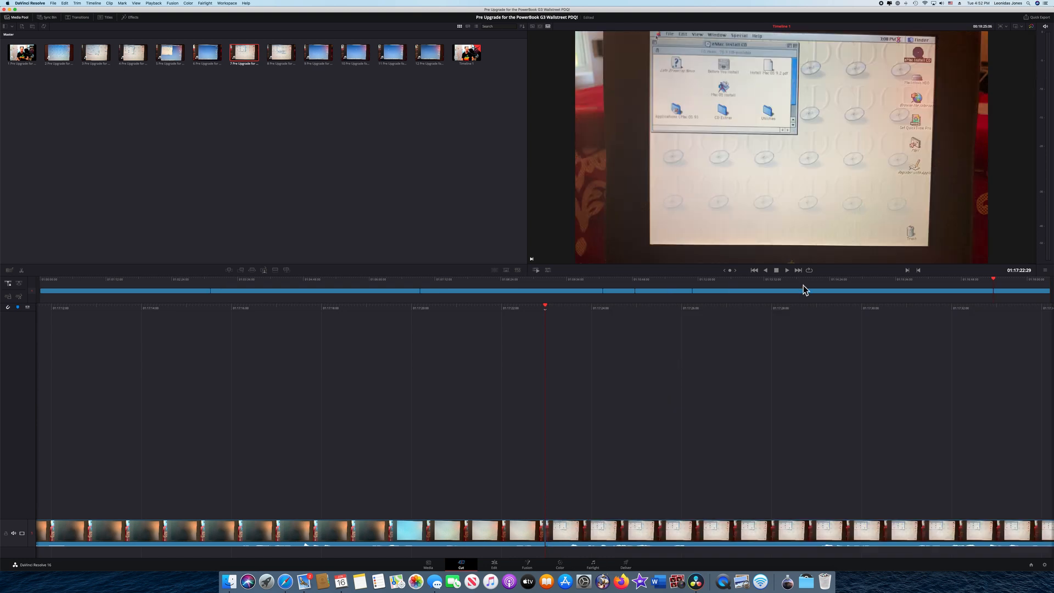
pyautogui.click(799, 269)
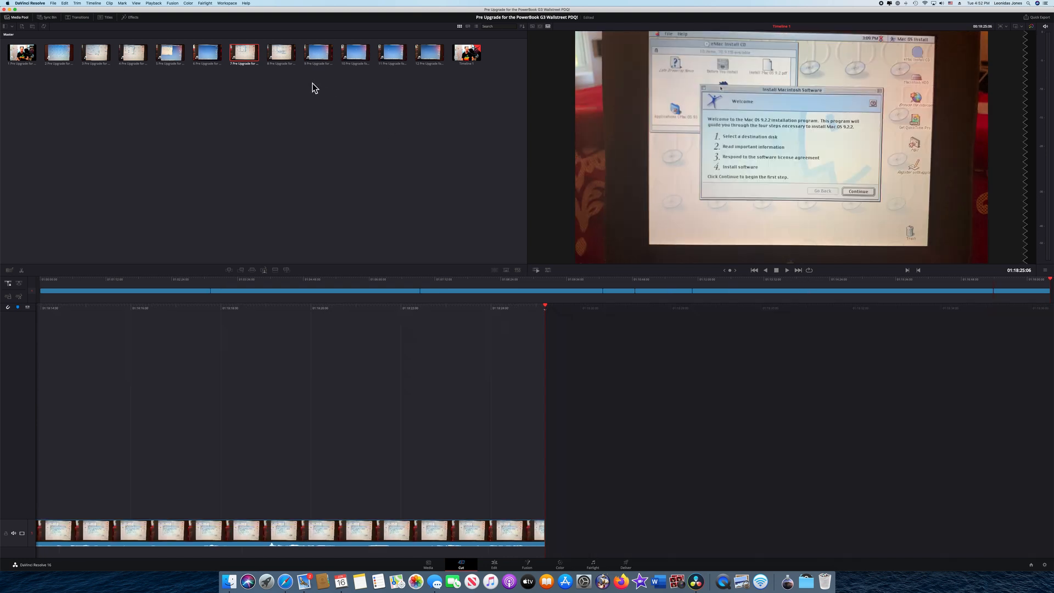
pyautogui.moveTo(282, 57); pyautogui.dragTo(693, 430)
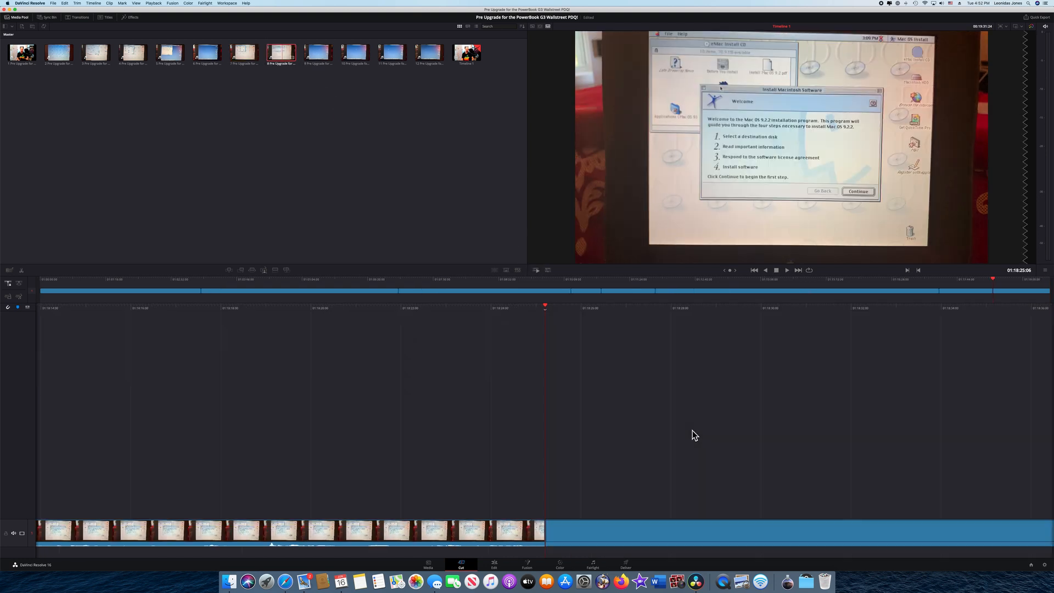
pyautogui.click(798, 271)
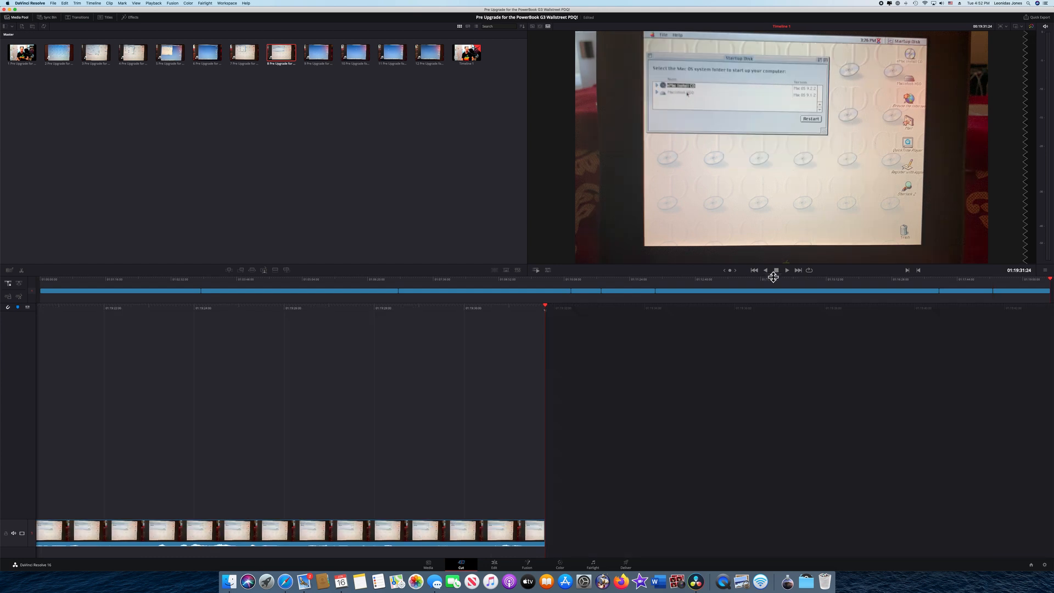
pyautogui.moveTo(315, 54); pyautogui.dragTo(822, 331)
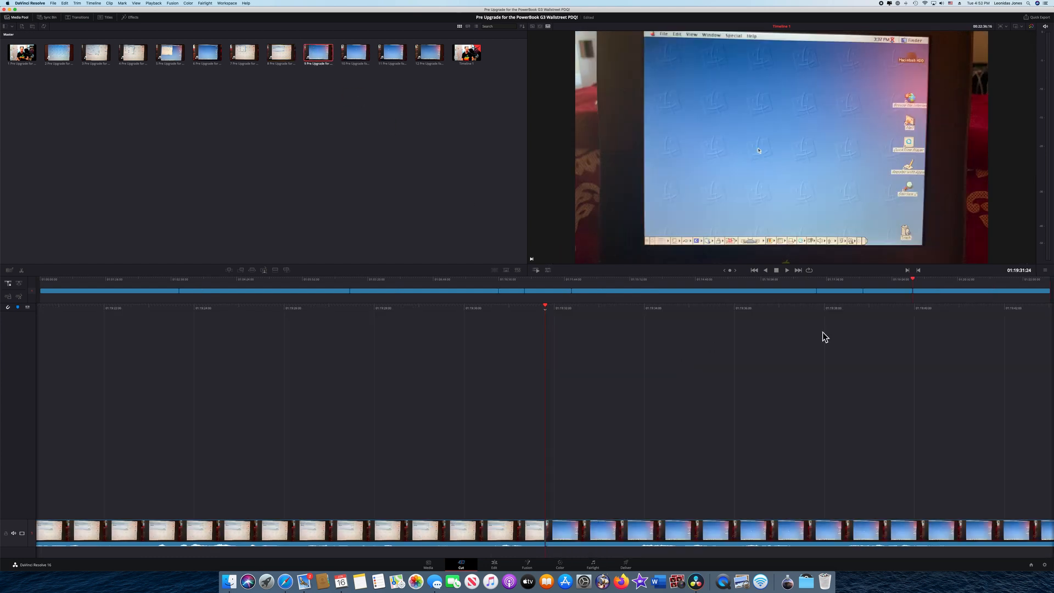
# - Append the remaining clips 10, 11 and 12 in order to the end of the timeline
pyautogui.click(798, 272)
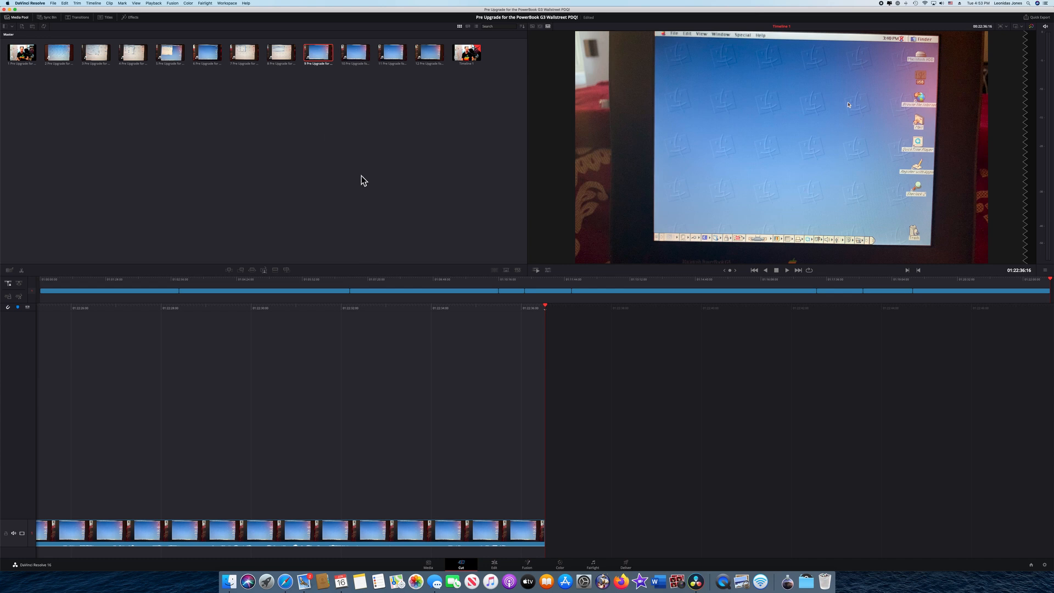
pyautogui.moveTo(355, 55); pyautogui.dragTo(693, 385)
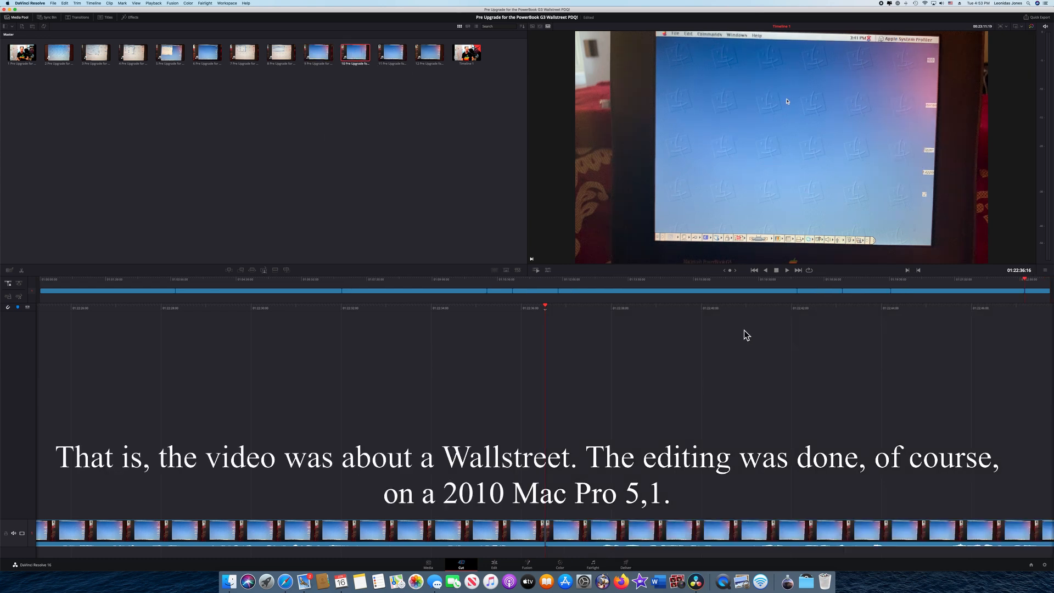
pyautogui.click(798, 270)
pyautogui.click(395, 58)
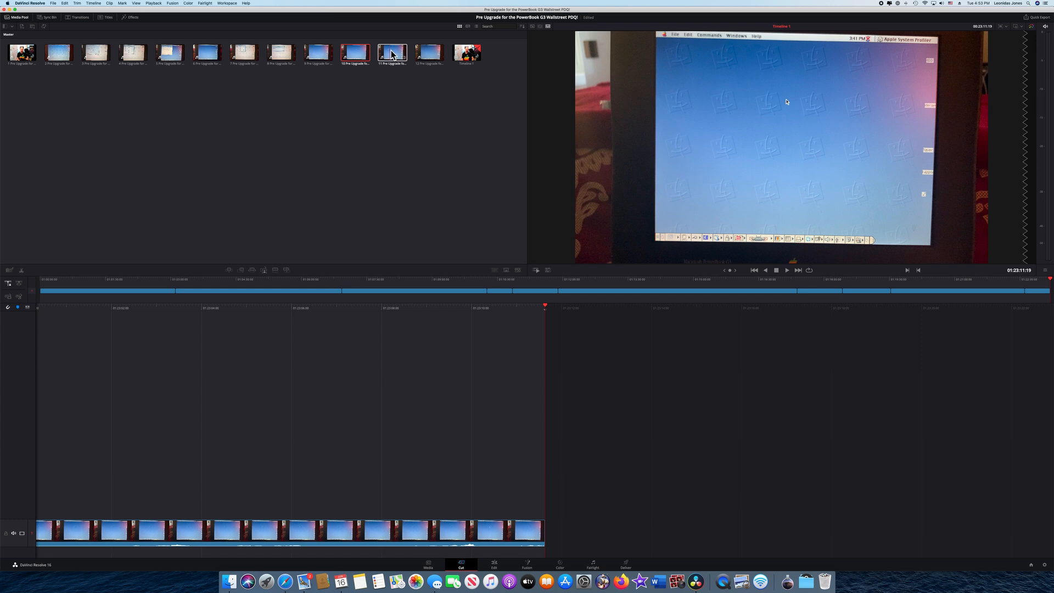
pyautogui.moveTo(395, 58); pyautogui.dragTo(755, 363)
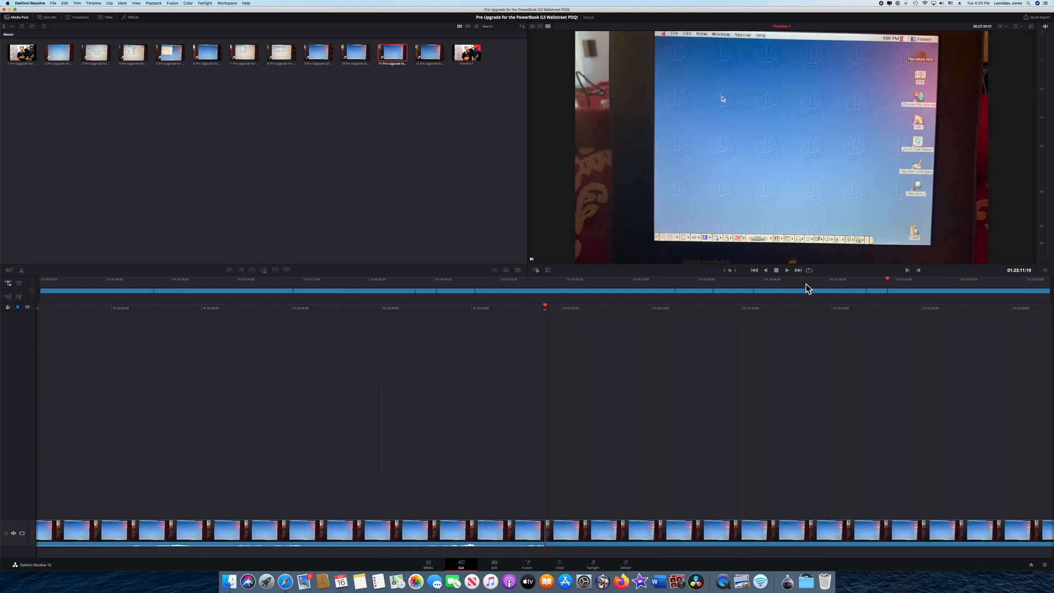
pyautogui.click(799, 271)
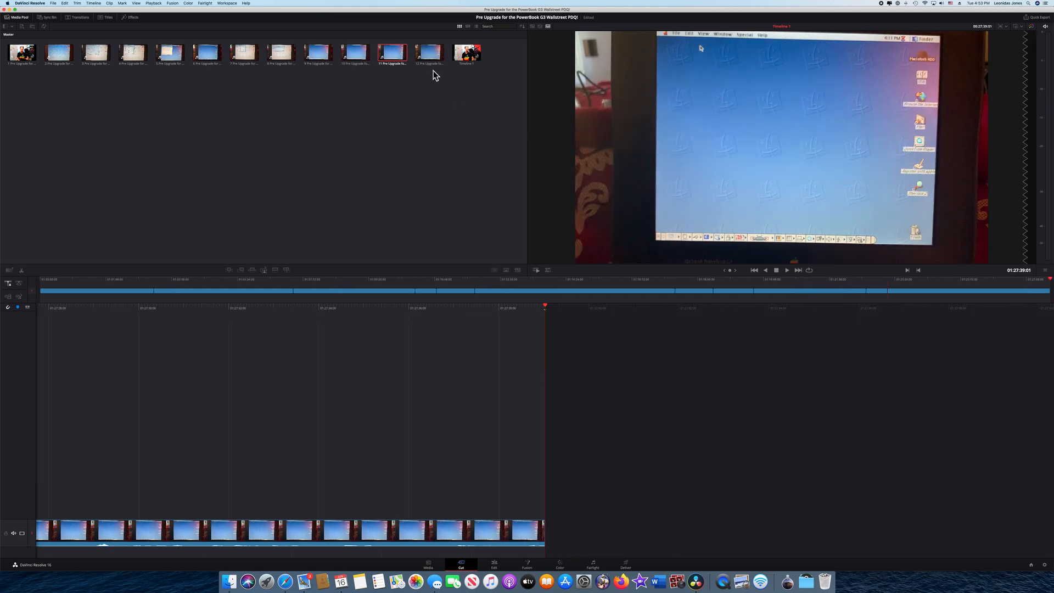
pyautogui.moveTo(434, 53); pyautogui.dragTo(712, 357)
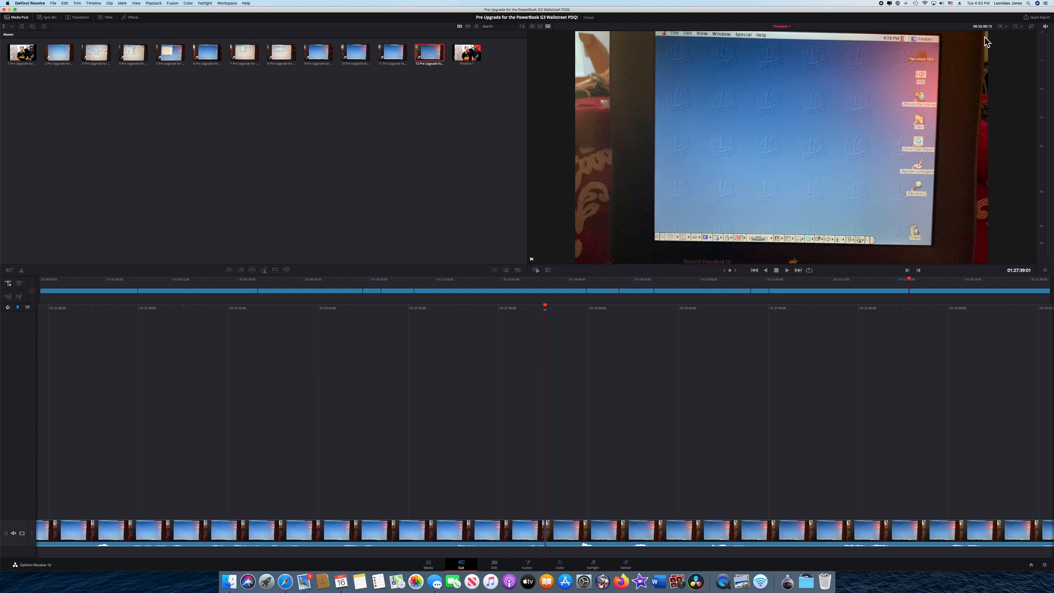
# - Step the playhead back through the clip boundaries toward the beginning of the timeline
pyautogui.click(754, 270)
pyautogui.click(754, 270)
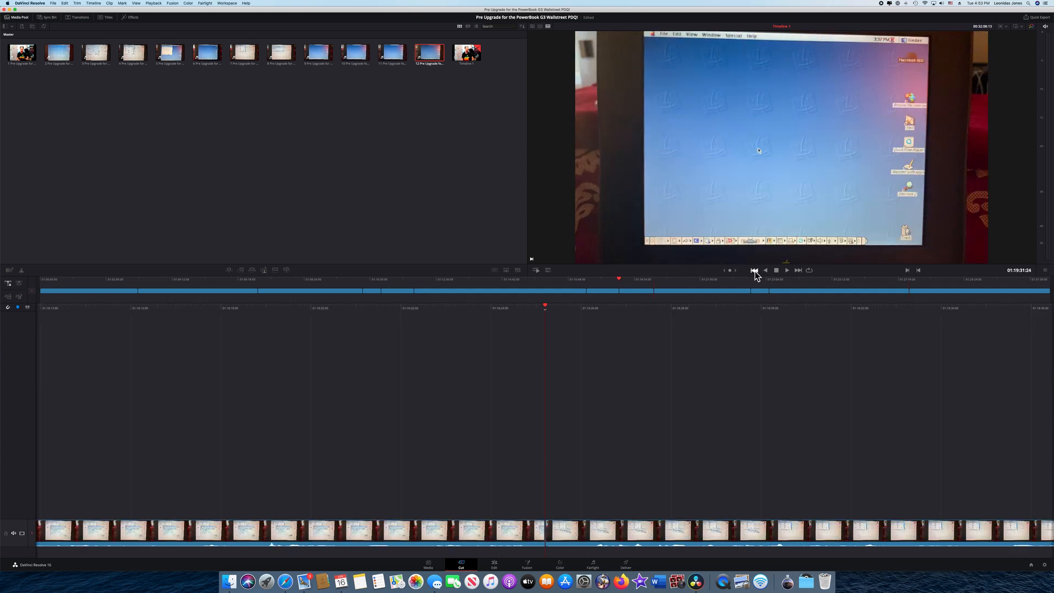
pyautogui.click(755, 270)
pyautogui.click(755, 270)
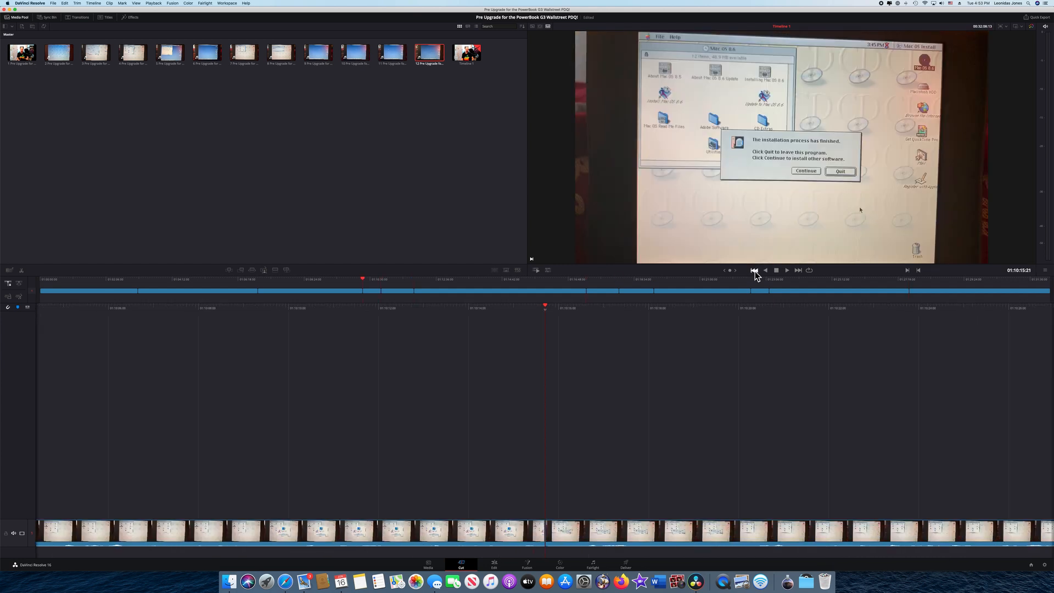
pyautogui.click(755, 271)
pyautogui.click(754, 270)
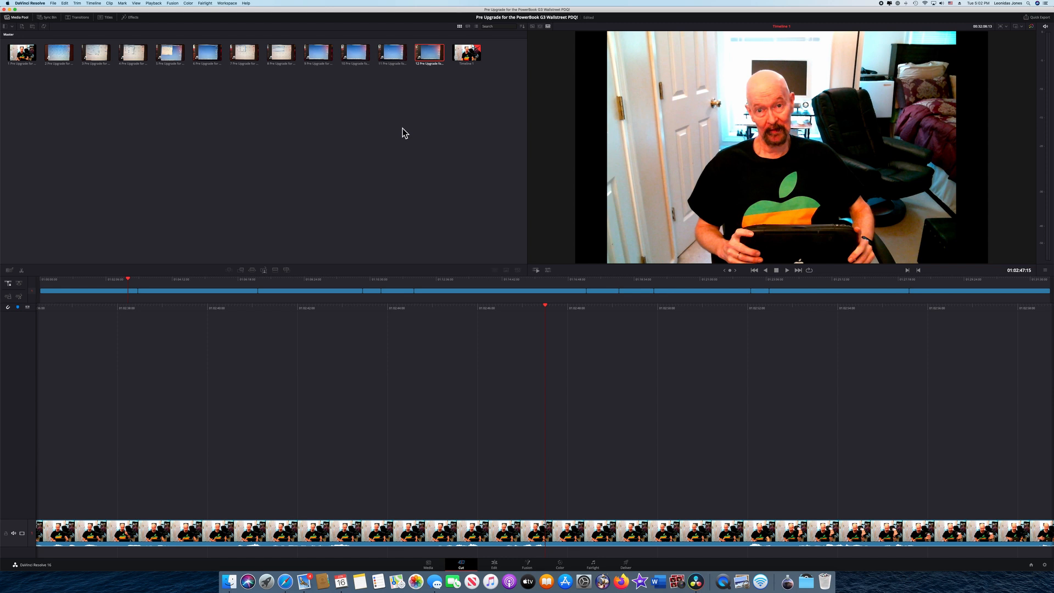
# - Add an M Lower 3rd title above clip 1 at 01:02:47:15 and reduce its first line's text size to roughly match the second line
pyautogui.click(109, 19)
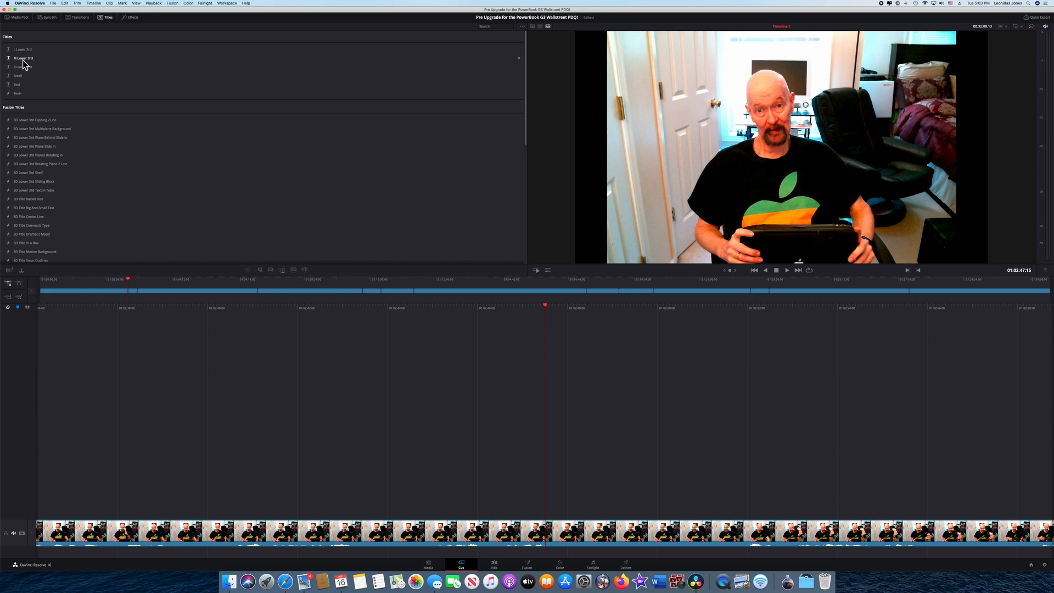
pyautogui.moveTo(23, 61); pyautogui.dragTo(551, 501)
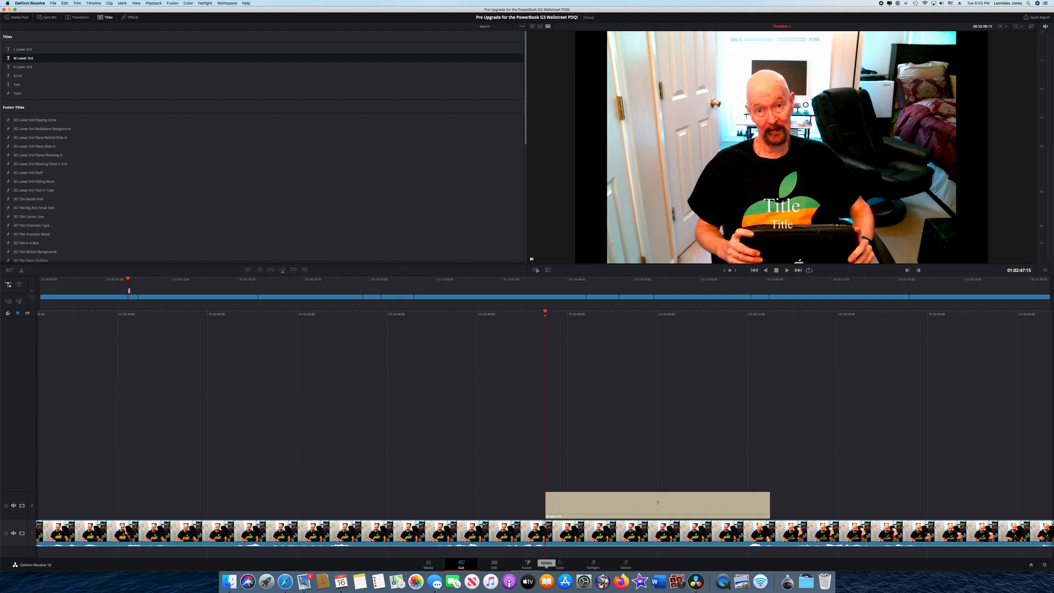
pyautogui.click(495, 565)
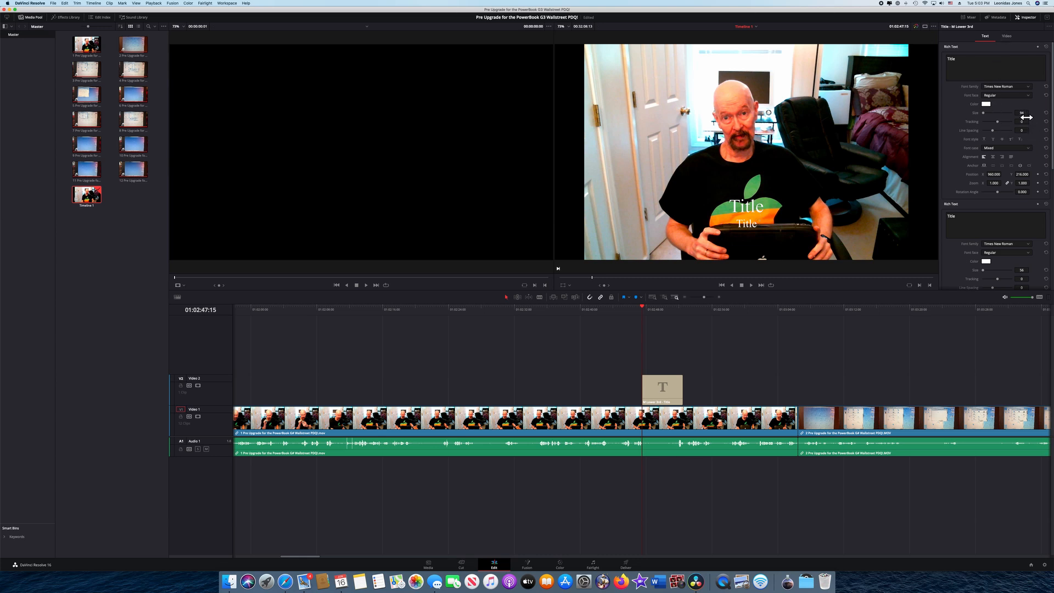
pyautogui.moveTo(1027, 117); pyautogui.dragTo(1011, 117)
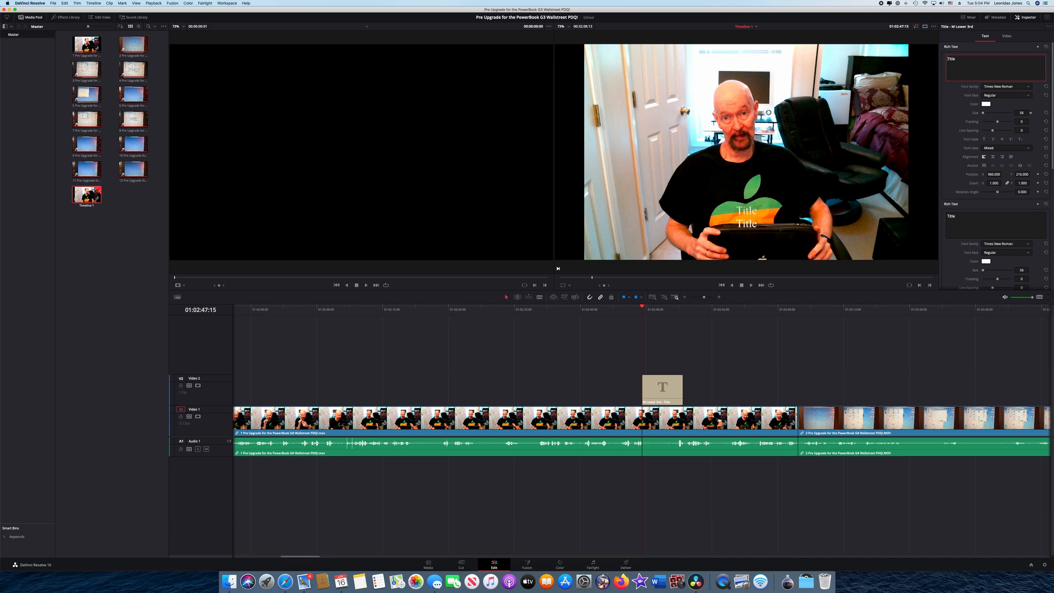
# - Fine-tune the title's first line size and replace its text with "I forgot that this machine only has 32 MB of RAM."
pyautogui.moveTo(1011, 117); pyautogui.dragTo(1027, 117)
pyautogui.click(966, 62)
pyautogui.write('I forgot that this machine only')
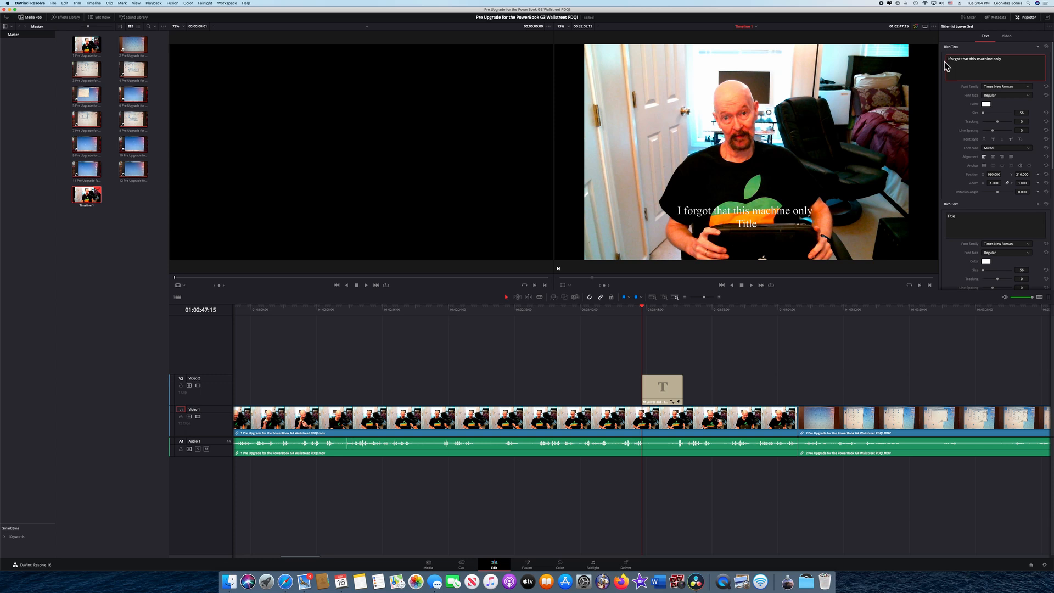
pyautogui.write(' has ')
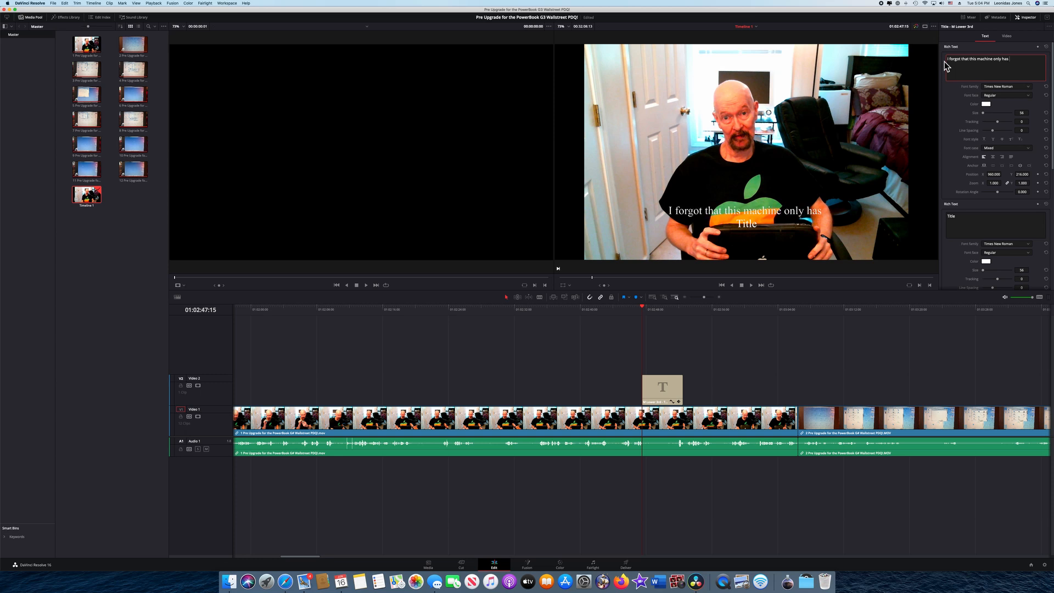
pyautogui.write('32 M')
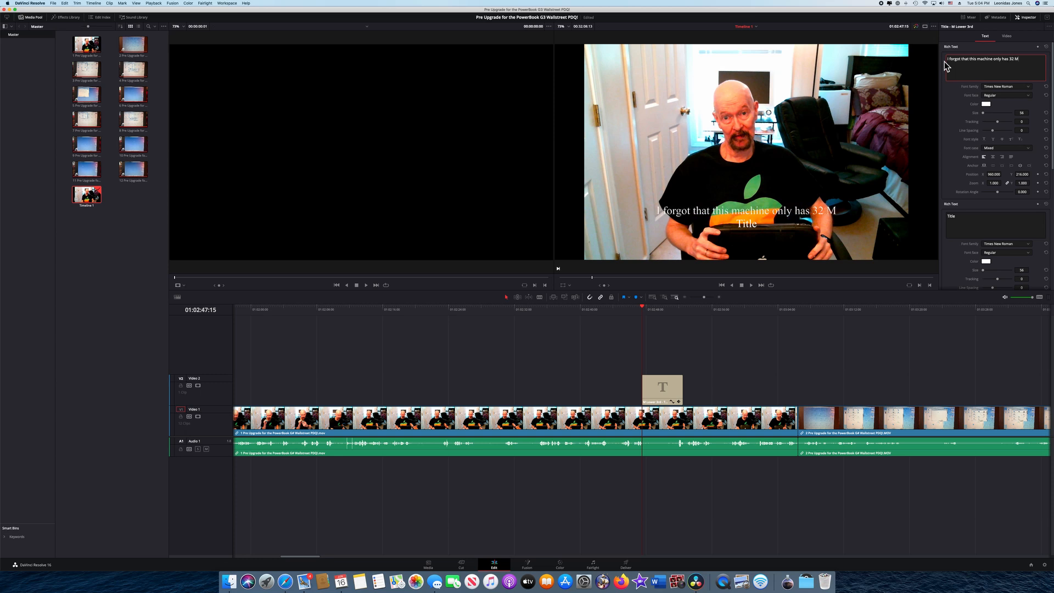
pyautogui.write('B of RAM')
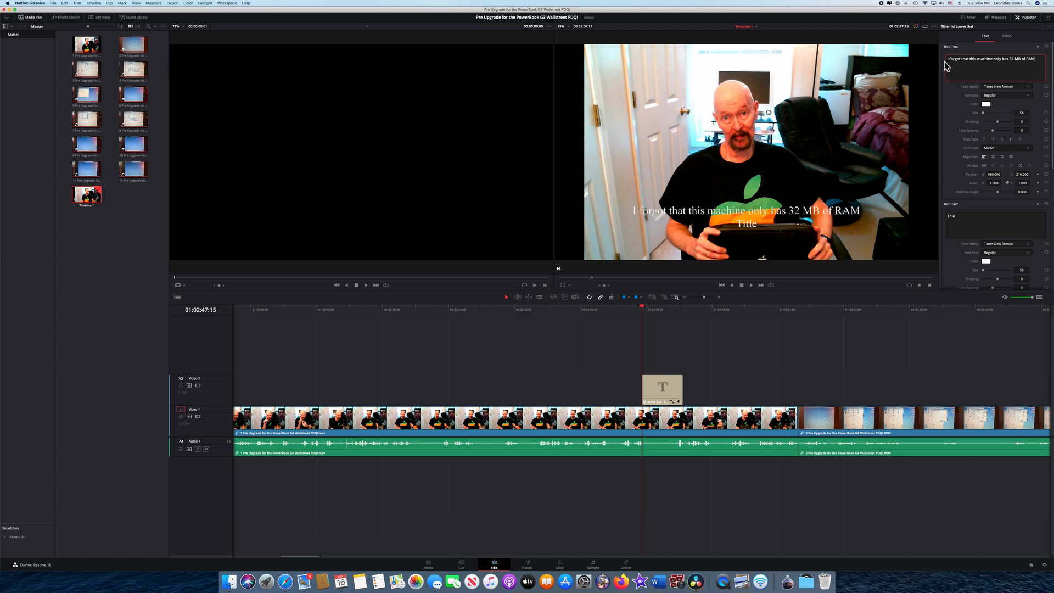
pyautogui.write('.')
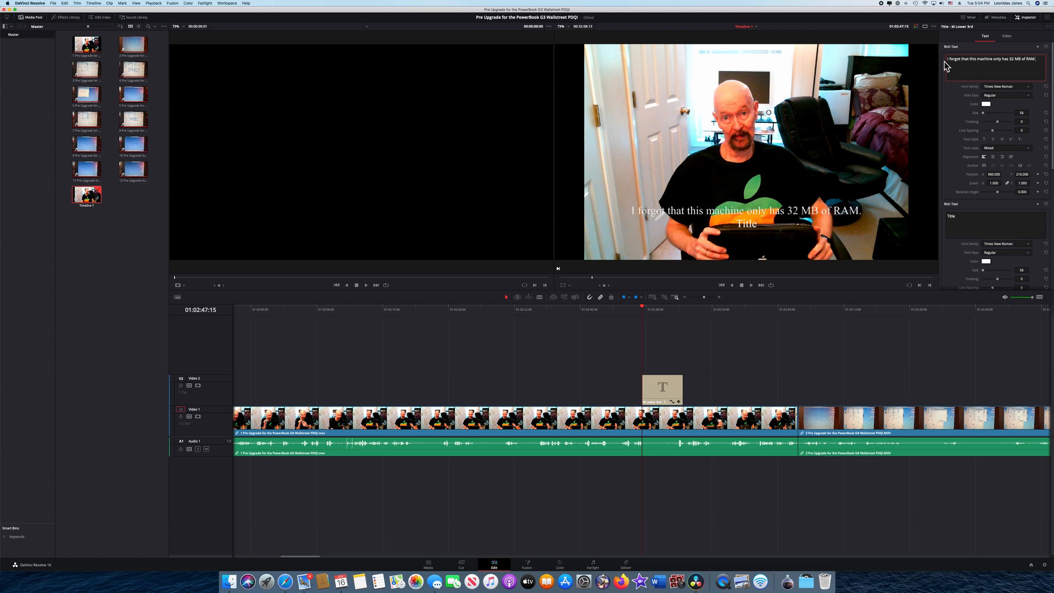
# - Replace the title's second line with "It will need to be upgraded before even attempting Panther."
pyautogui.click(965, 222)
pyautogui.moveTo(965, 222); pyautogui.dragTo(946, 221)
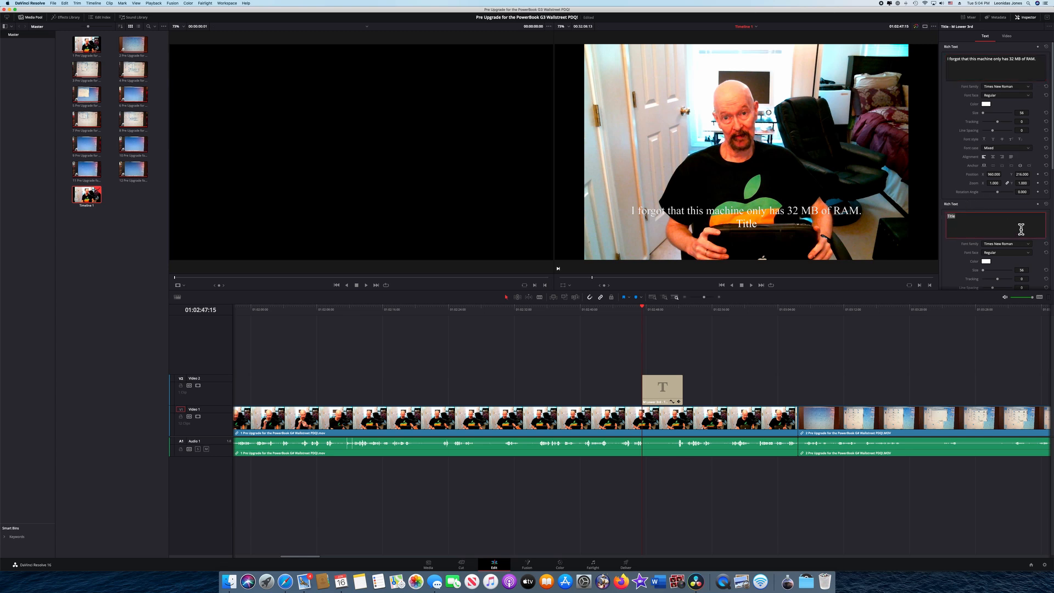
pyautogui.write('It will need to be upgraded b')
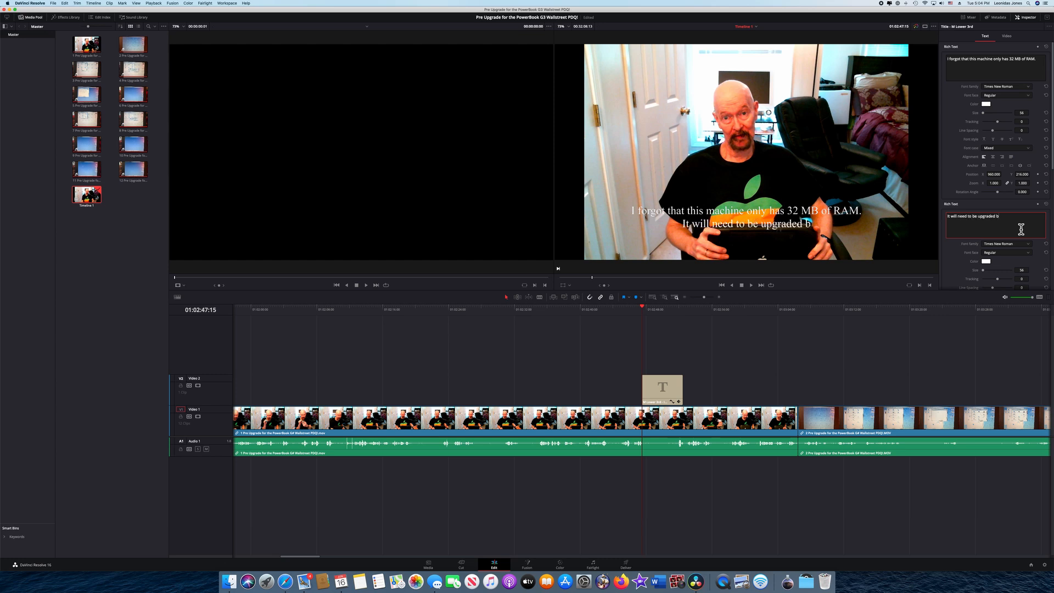
pyautogui.write('efore ')
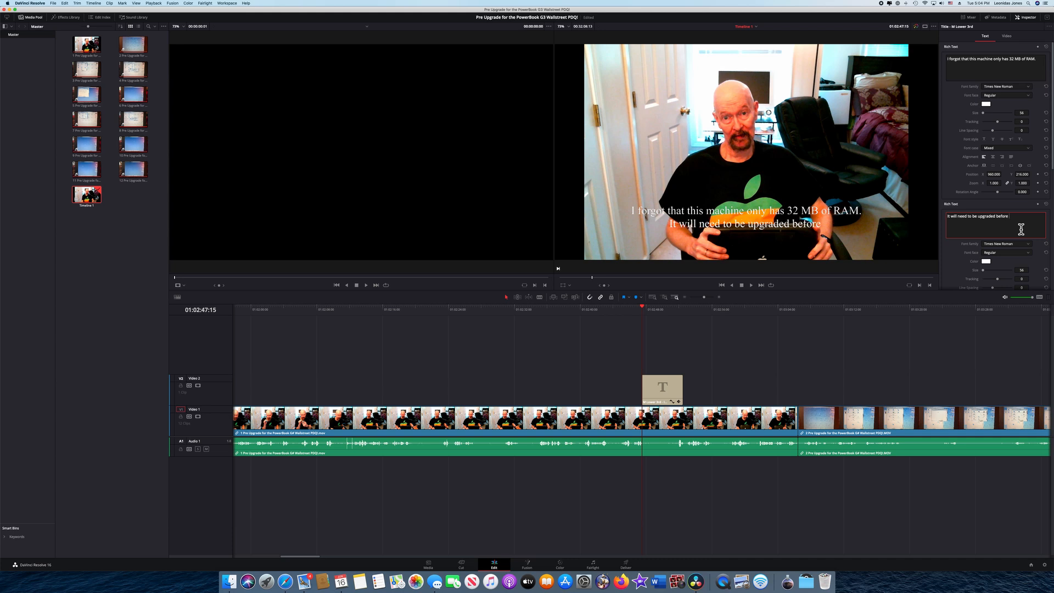
pyautogui.write('even attem')
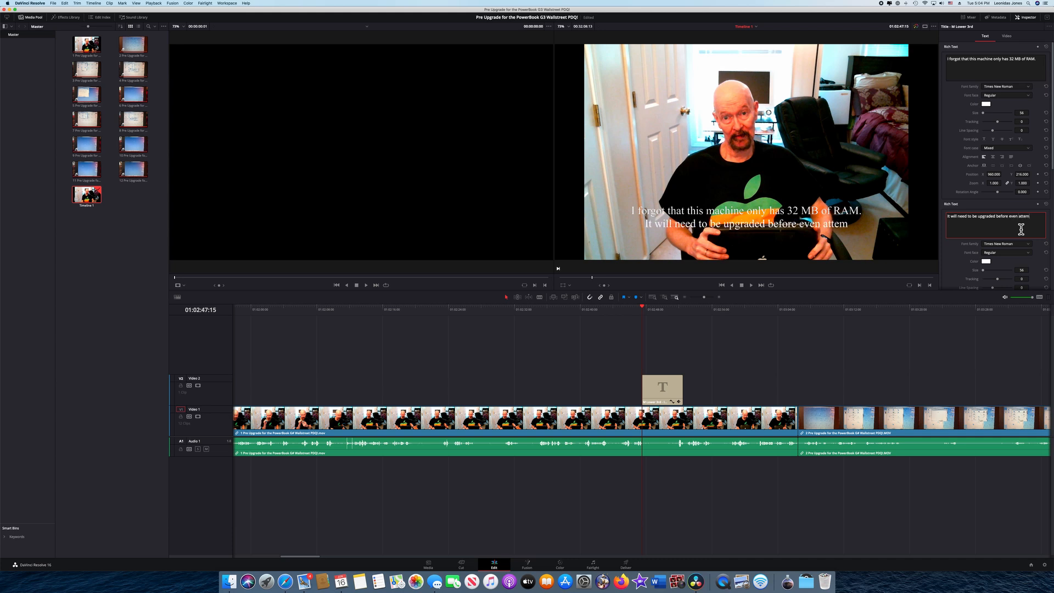
pyautogui.write('pting Panthere')
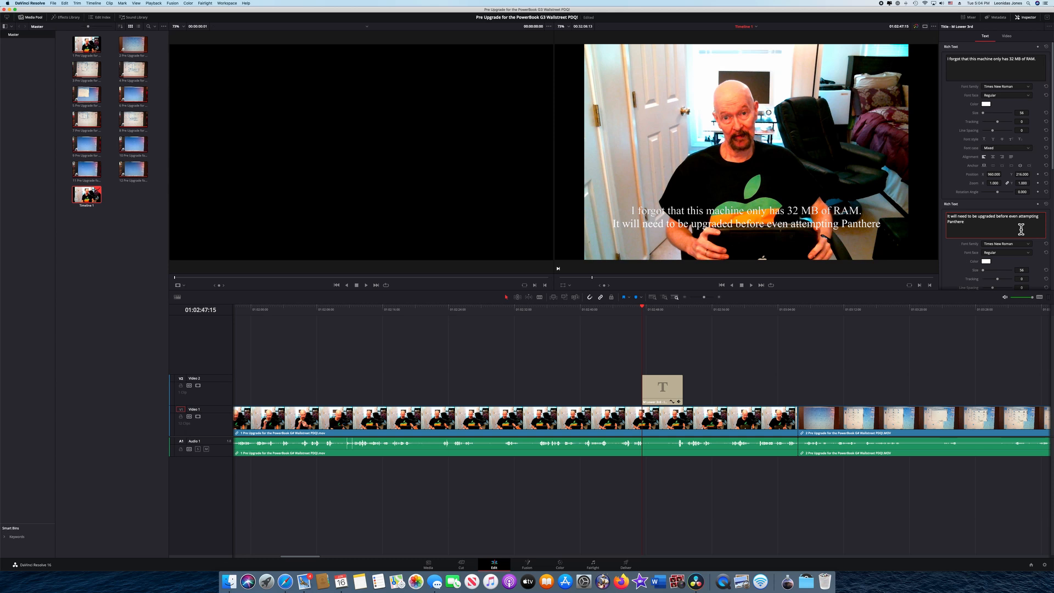
pyautogui.press('BackSpace')
pyautogui.write('/')
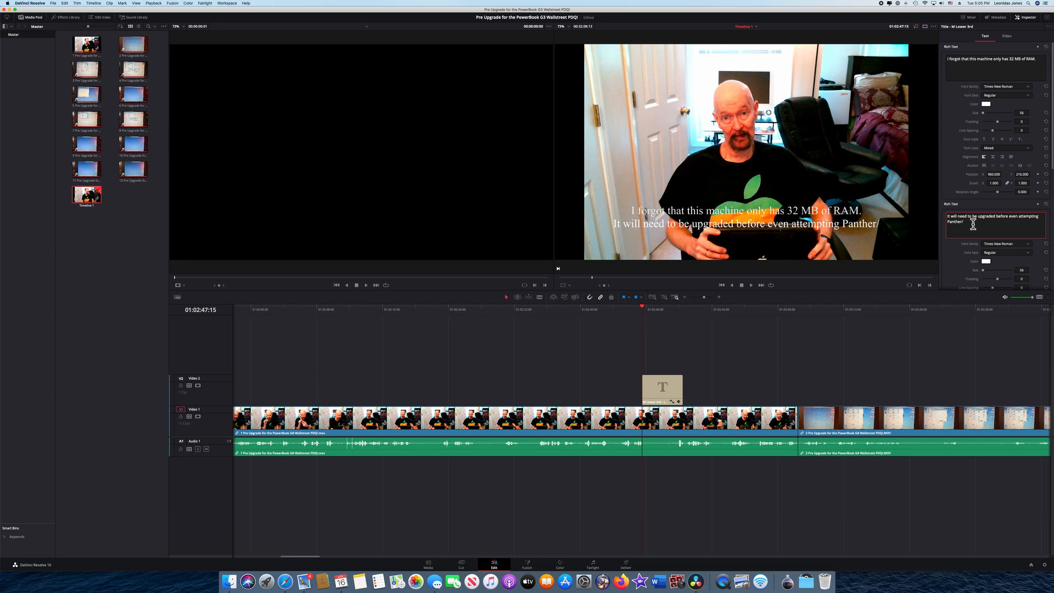
pyautogui.press('BackSpace')
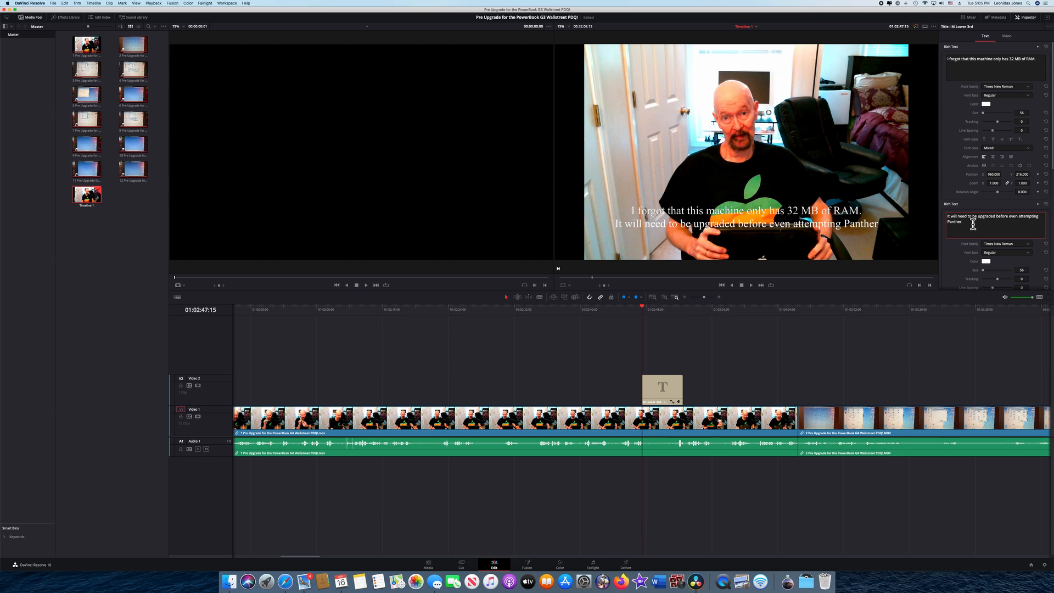
pyautogui.write('.')
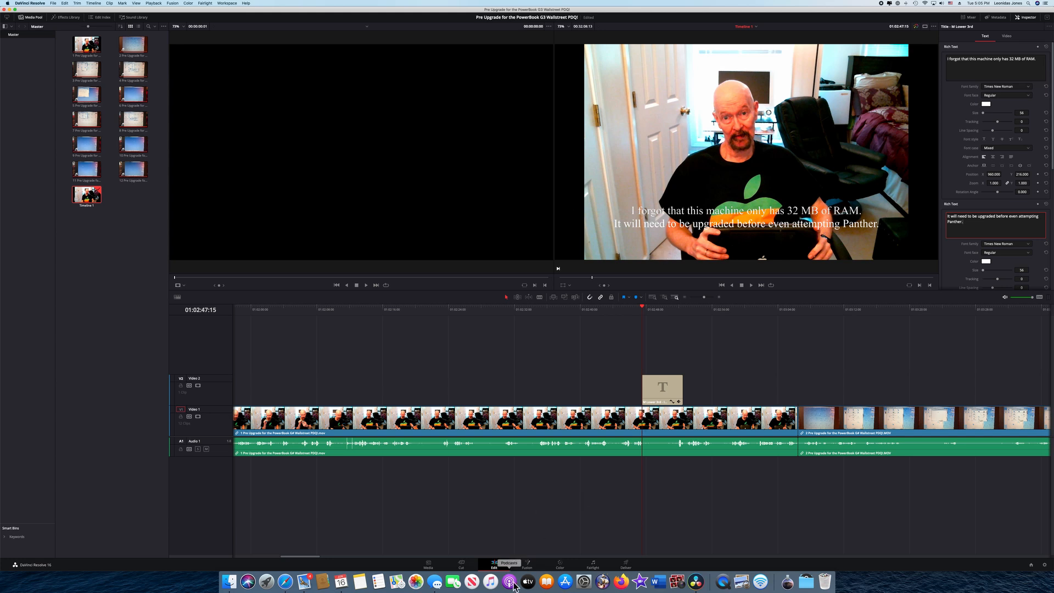
# - Play the timeline on the Cut page from 01:02:47:05, just before the title, through to the start of clip 2
pyautogui.click(462, 566)
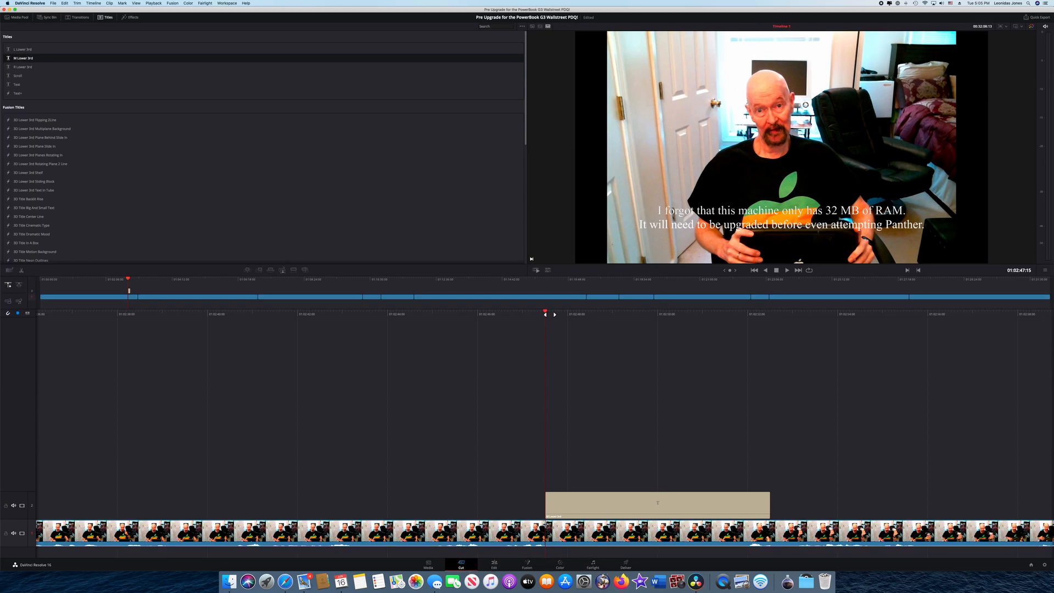
pyautogui.moveTo(554, 315); pyautogui.dragTo(564, 314)
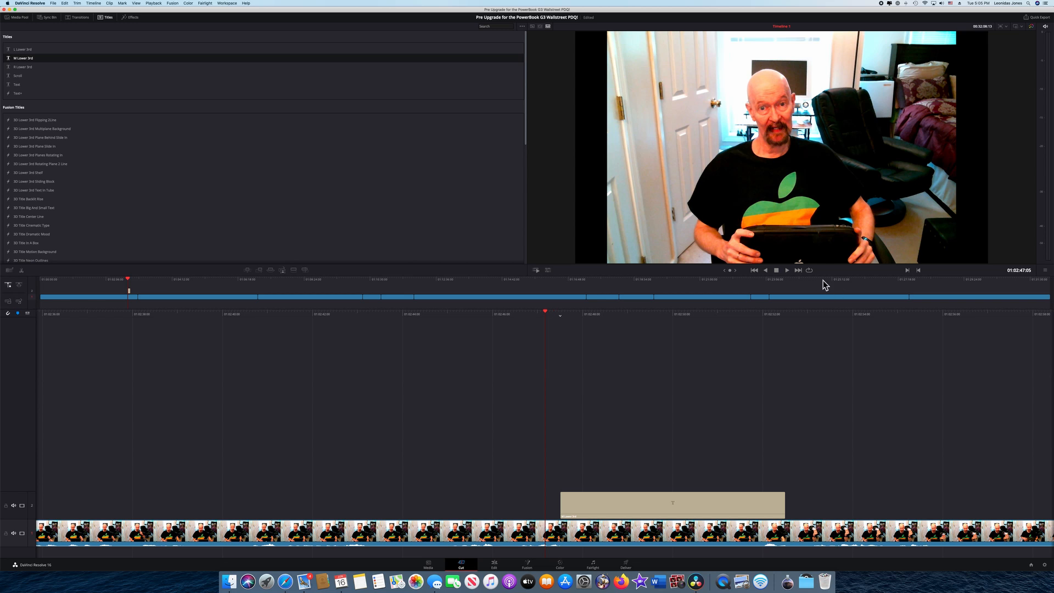
pyautogui.click(789, 272)
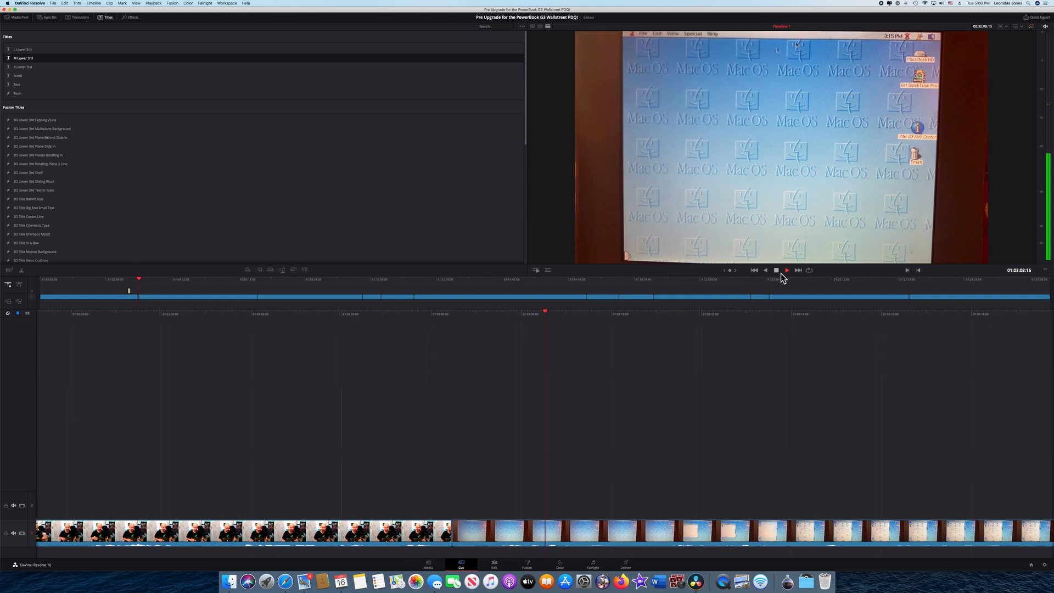
pyautogui.click(782, 273)
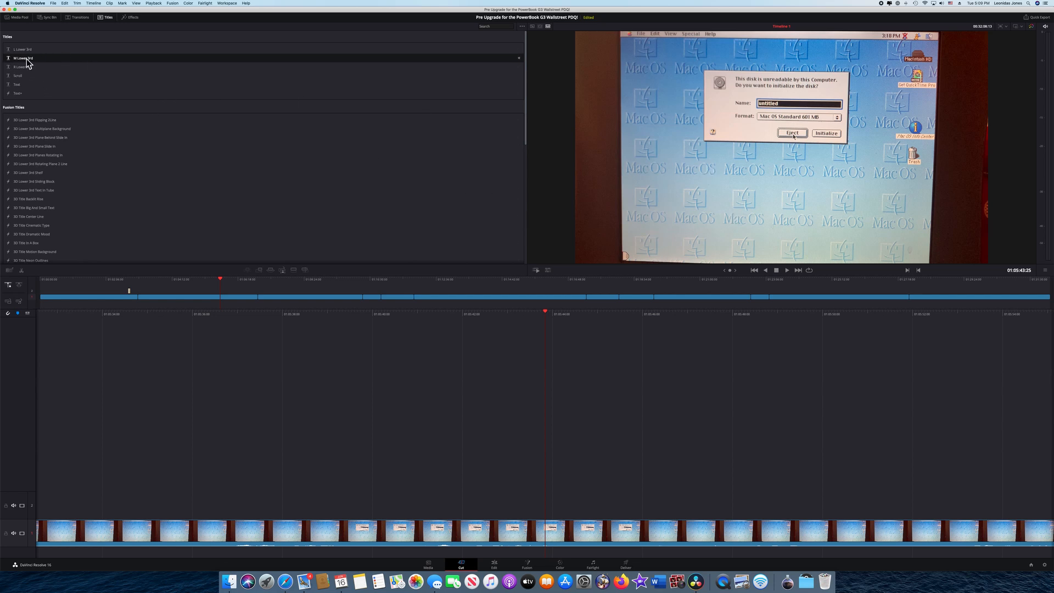
# - Add an M Lower 3rd title above clip 2 at 01:05:43:25 and reduce its first line's text size to match the second line
pyautogui.moveTo(26, 59); pyautogui.dragTo(551, 501)
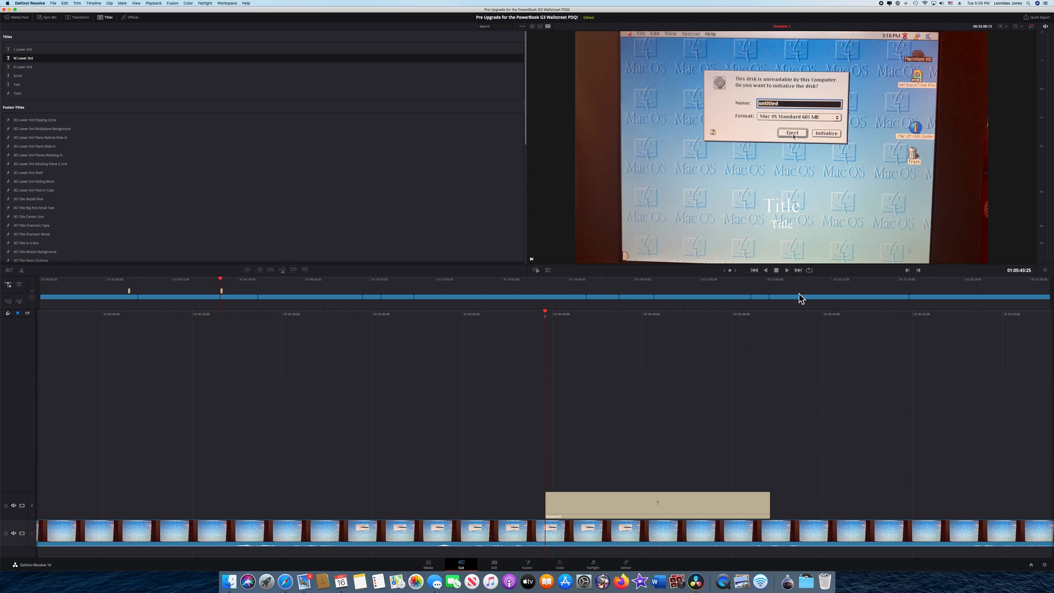
pyautogui.click(497, 566)
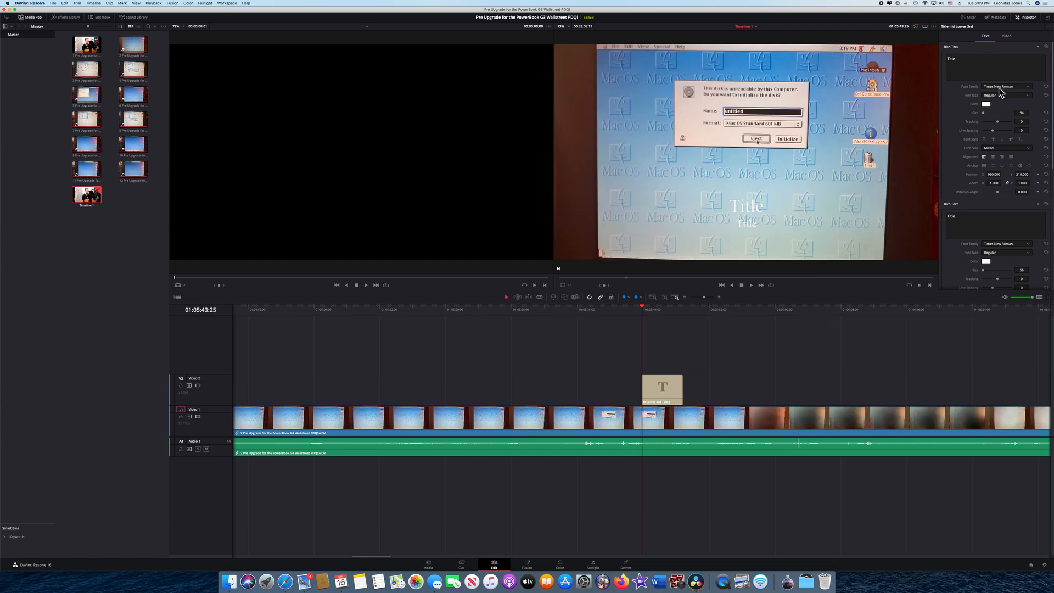
pyautogui.moveTo(1027, 116)
pyautogui.mouseDown()
pyautogui.moveTo(1044, 115)
pyautogui.moveTo(1006, 116)
pyautogui.mouseUp()
pyautogui.moveTo(1024, 120); pyautogui.dragTo(1024, 120)
# - Replace the first line of the title over clip 2 with "Mac OS 8.1 used the MacOS Standard file system."
pyautogui.click(963, 62)
pyautogui.moveTo(962, 63); pyautogui.dragTo(939, 62)
pyautogui.write('Mac OS 8.1 used the Mac')
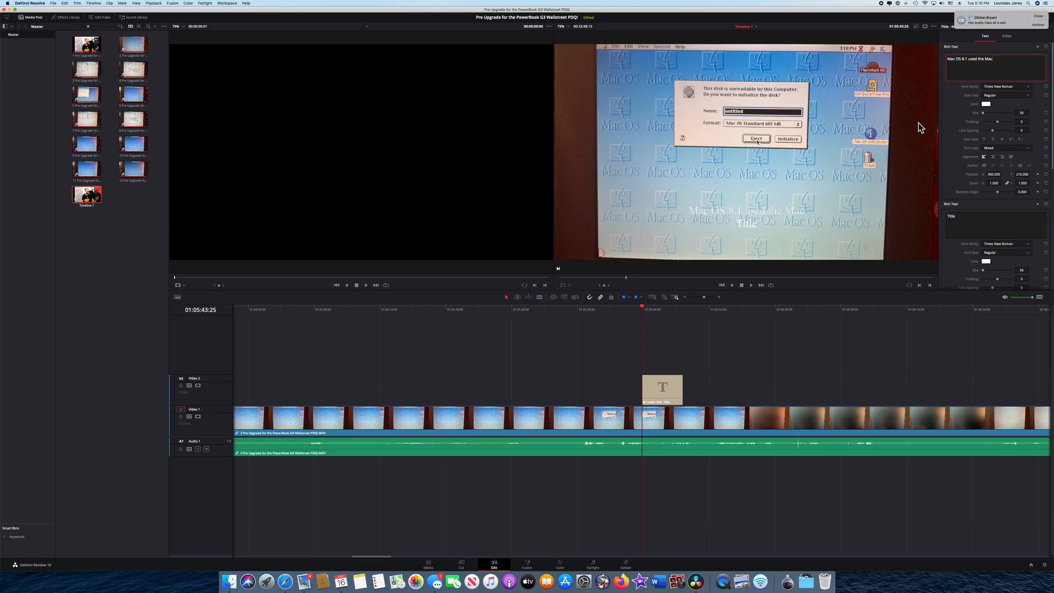
pyautogui.write('OS Standard file system')
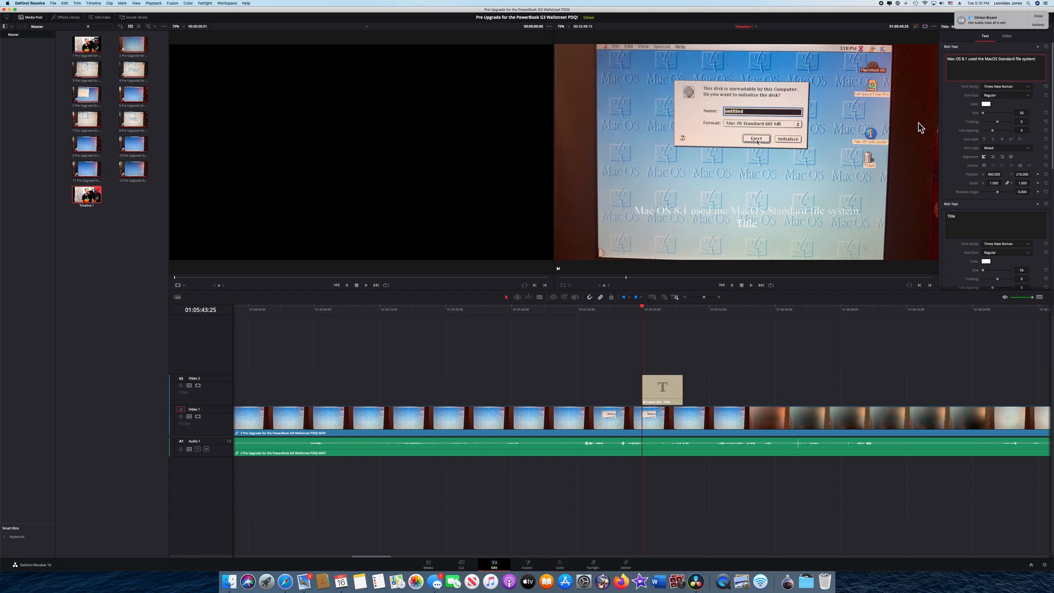
pyautogui.write('.')
pyautogui.scroll(1, 919, 127)
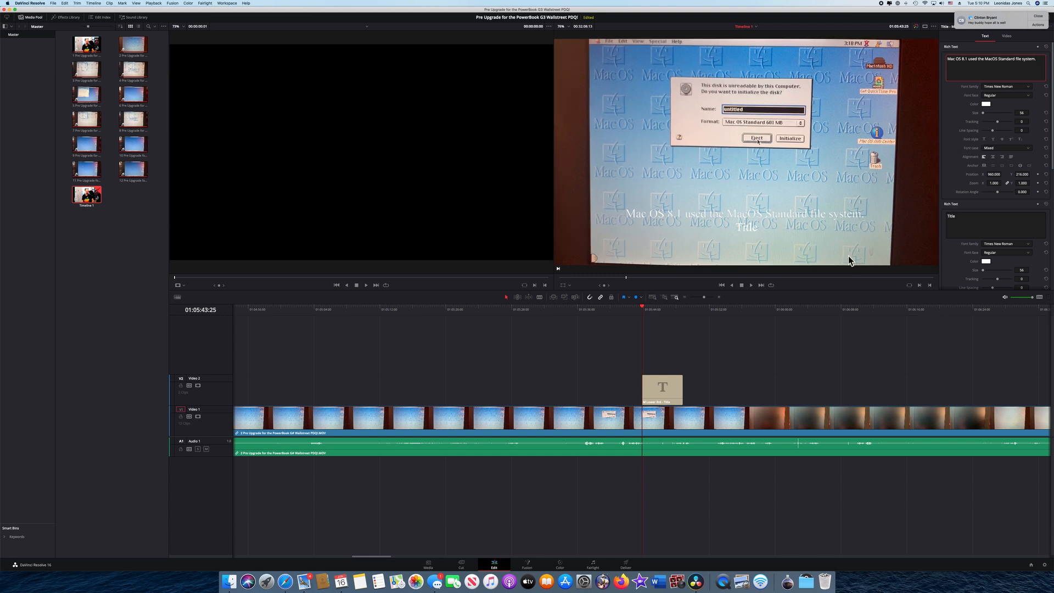
# - Replace the second line of the clip 2 title with "The 8.6 installer is Mac Os Extended. *.1 doesn't know what to do."
pyautogui.click(976, 221)
pyautogui.doubleClick(946, 219)
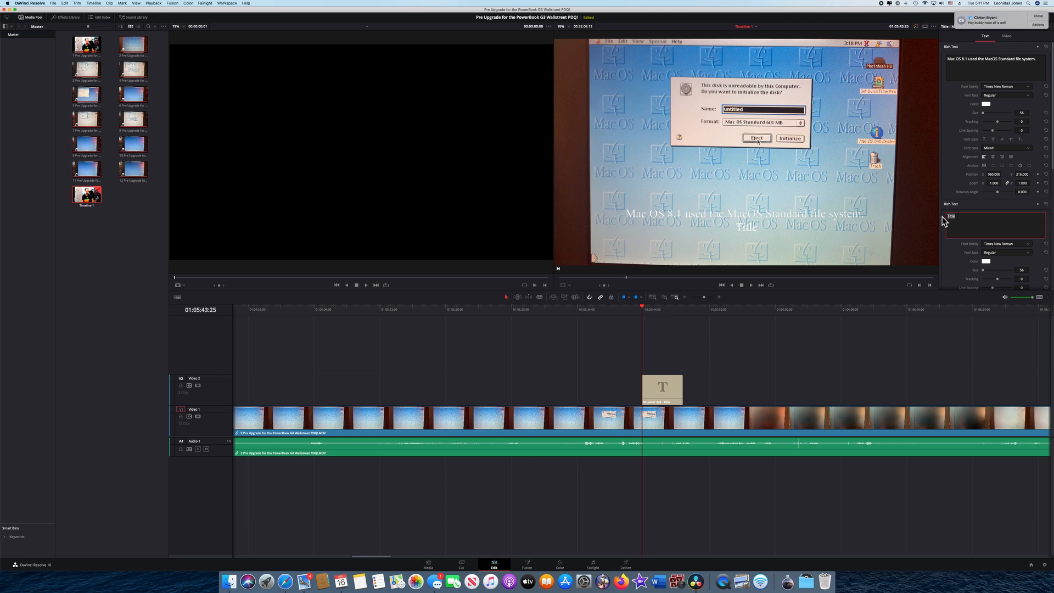
pyautogui.write('The')
pyautogui.write('8.6 installer is Mac Os Ex')
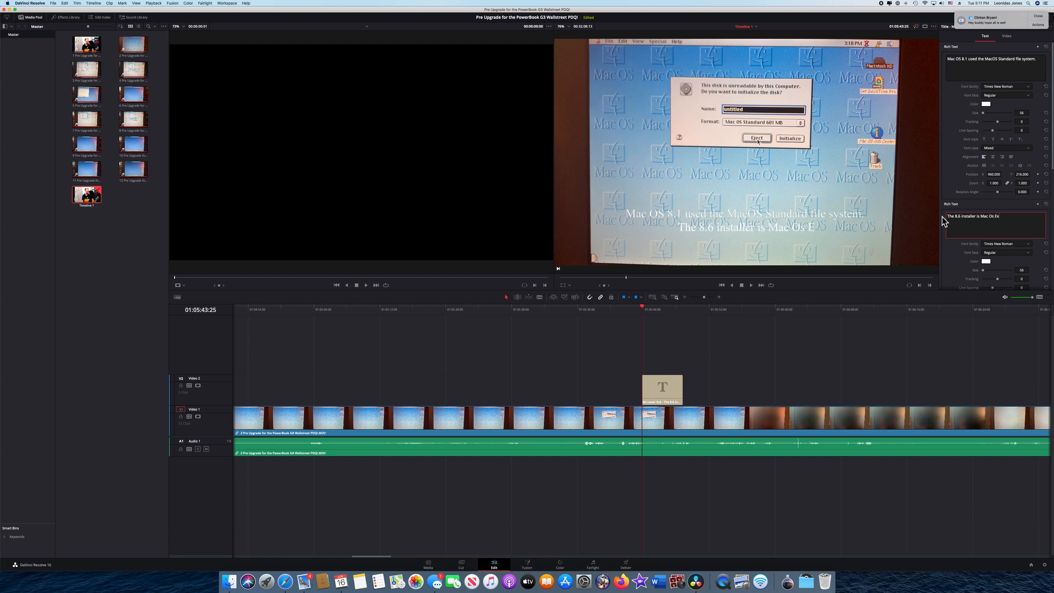
pyautogui.write('tended.')
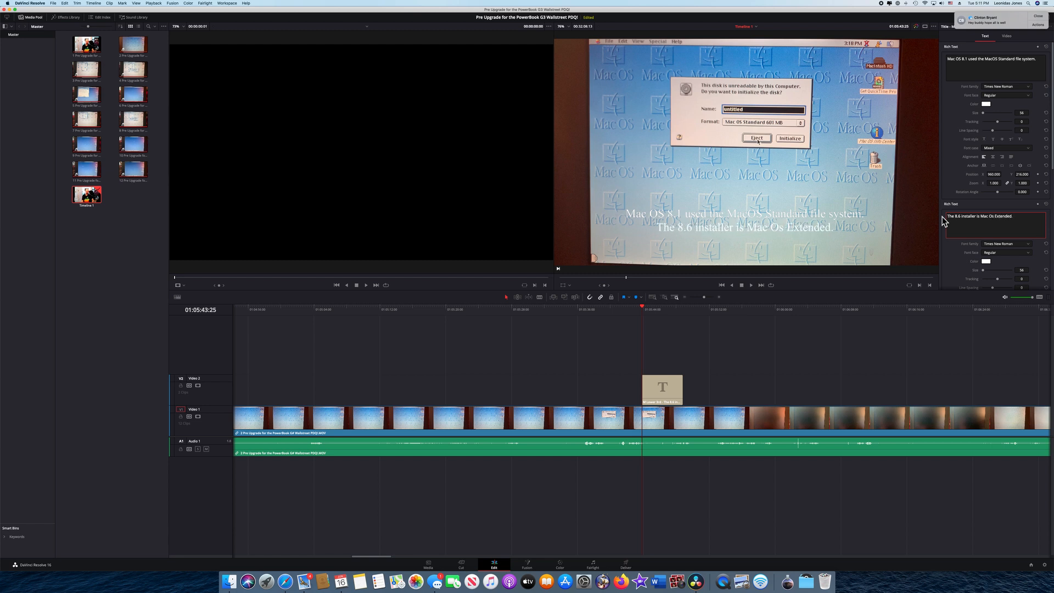
pyautogui.write(' The')
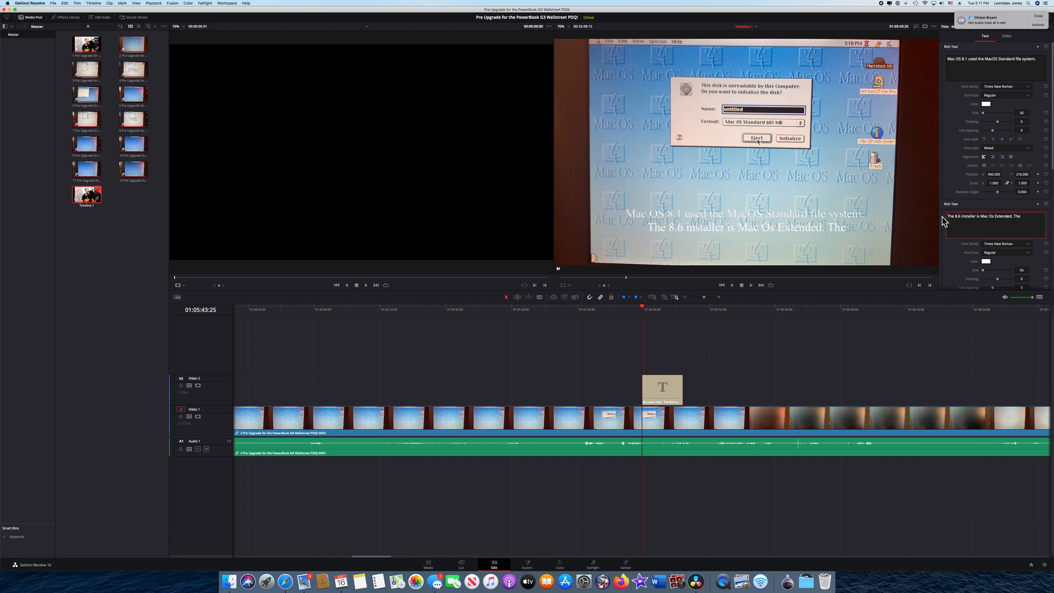
pyautogui.press('BackSpace')
pyautogui.press('BackSpace')
pyautogui.press('BackSpace')
pyautogui.press('BackSpace')
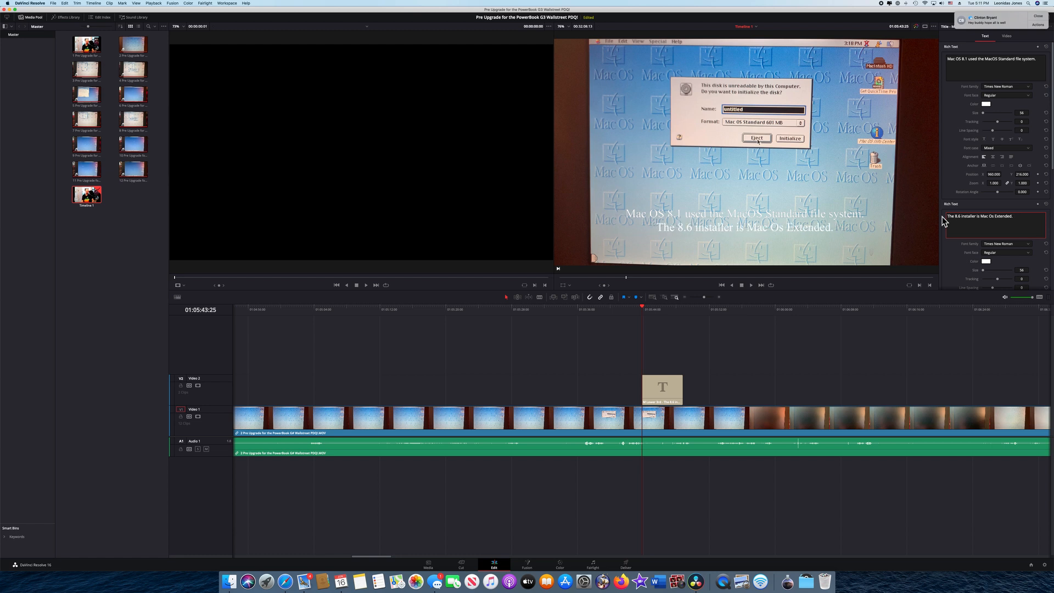
pyautogui.write('*.1 d')
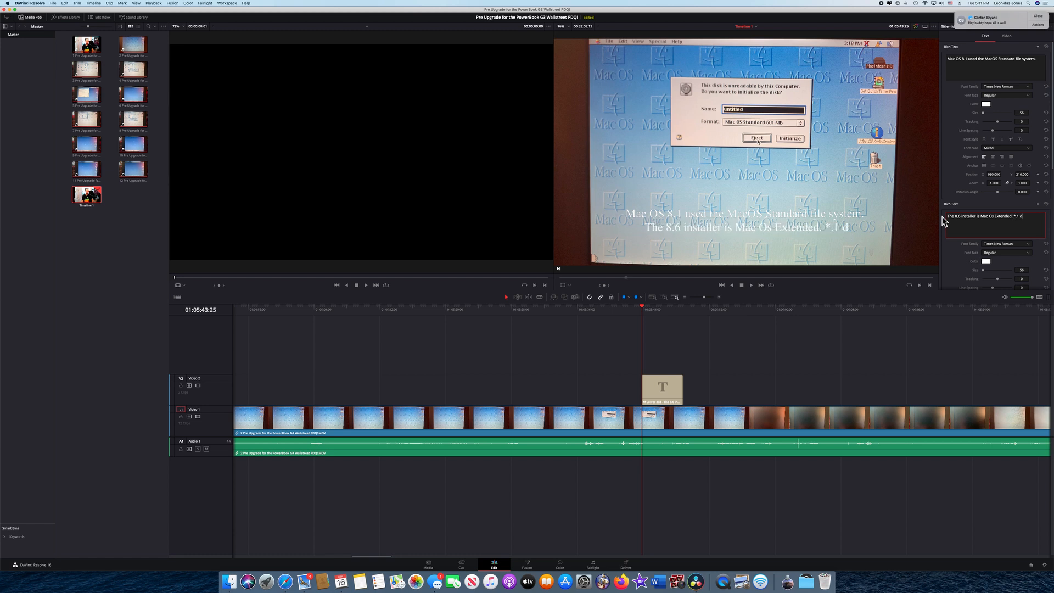
pyautogui.write('oesn')
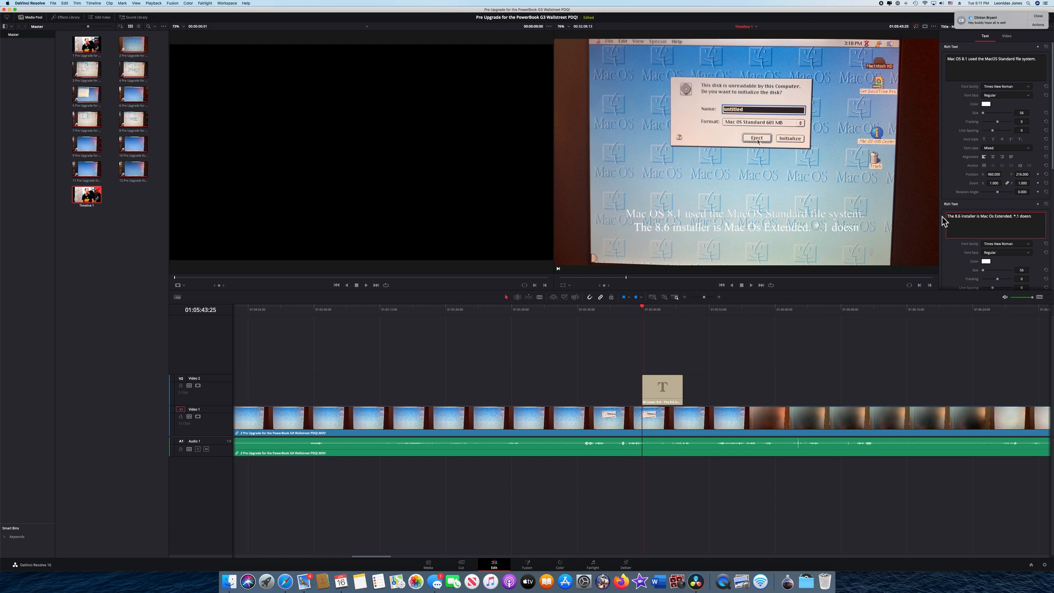
pyautogui.write("'t know wha")
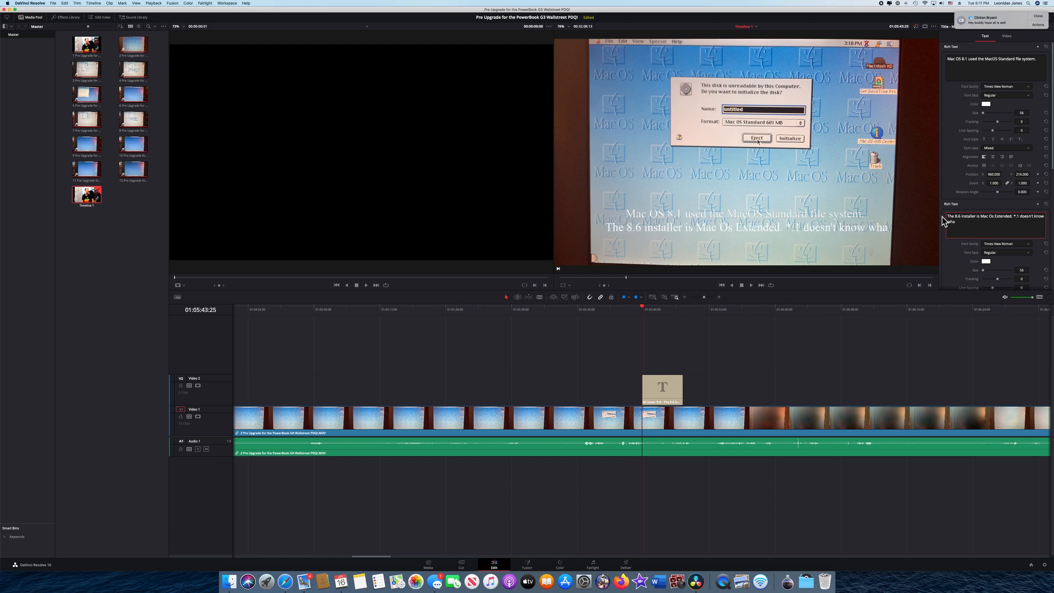
pyautogui.write('t')
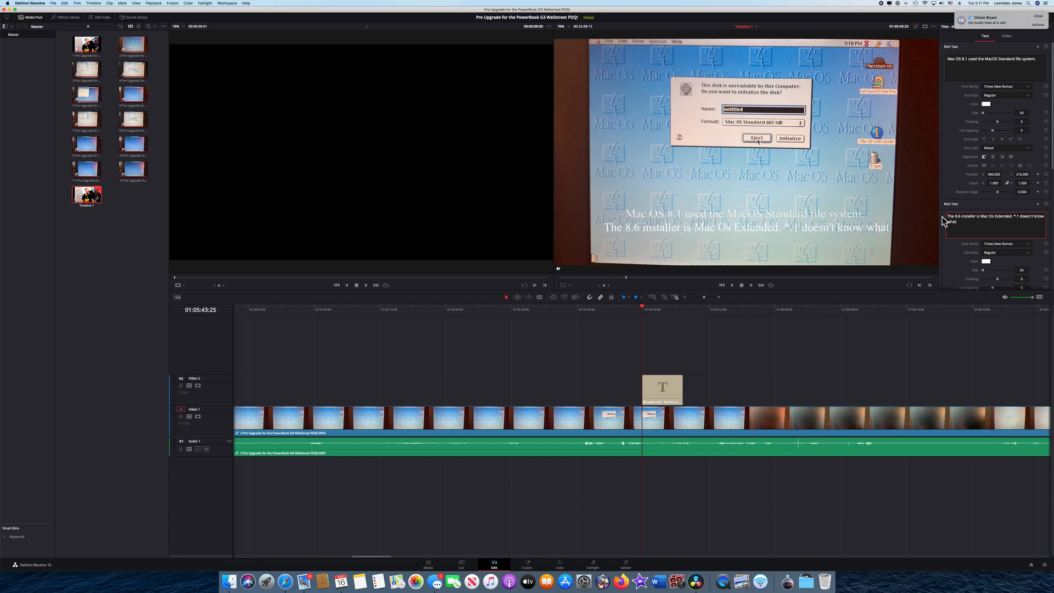
pyautogui.write(' to')
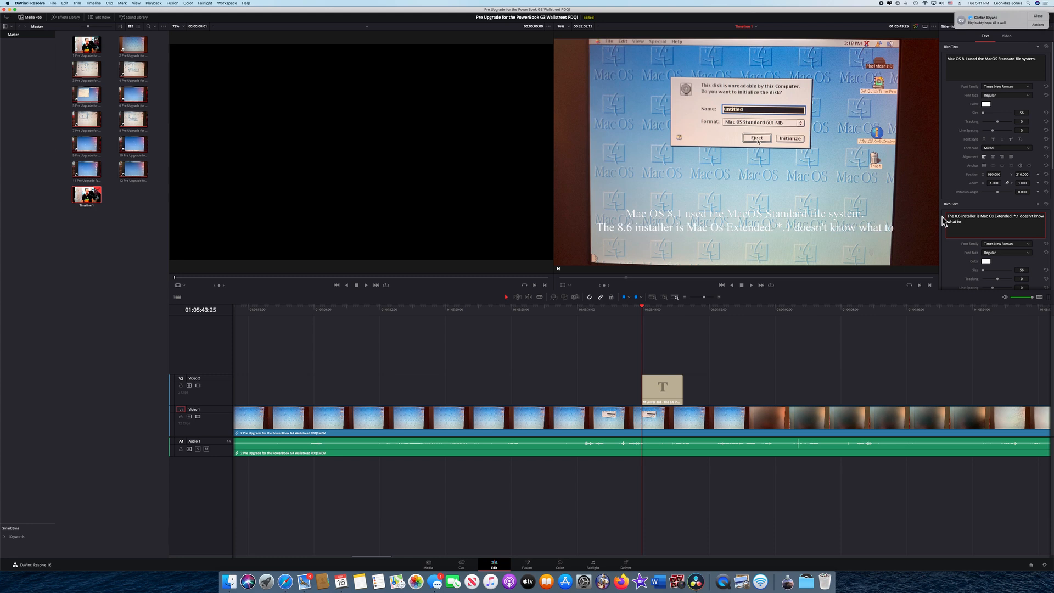
pyautogui.write(' do.')
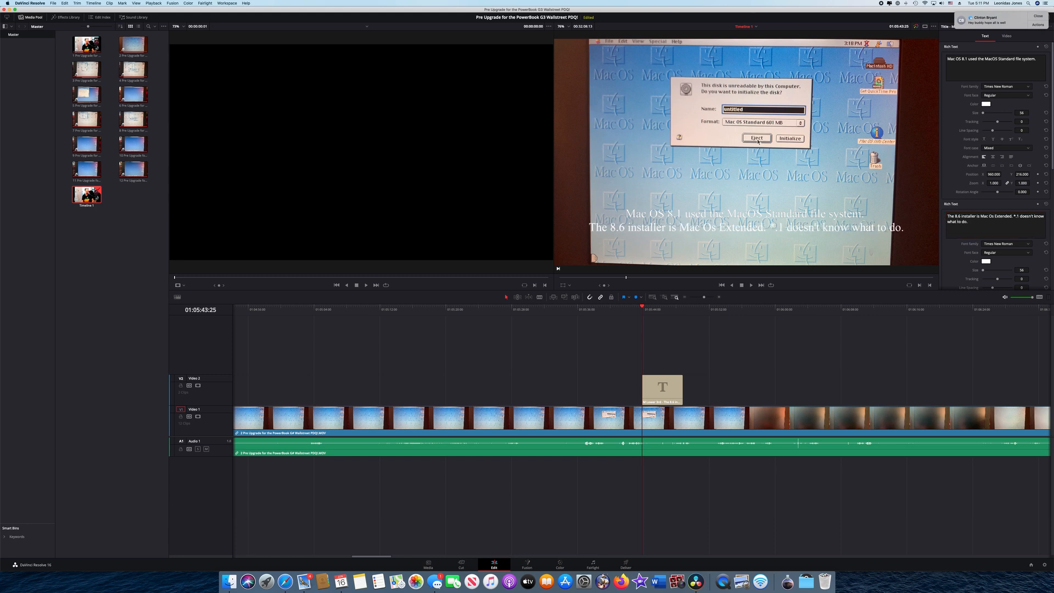
# - Change the colour of the clip 2 title's first line to black
pyautogui.click(1042, 227)
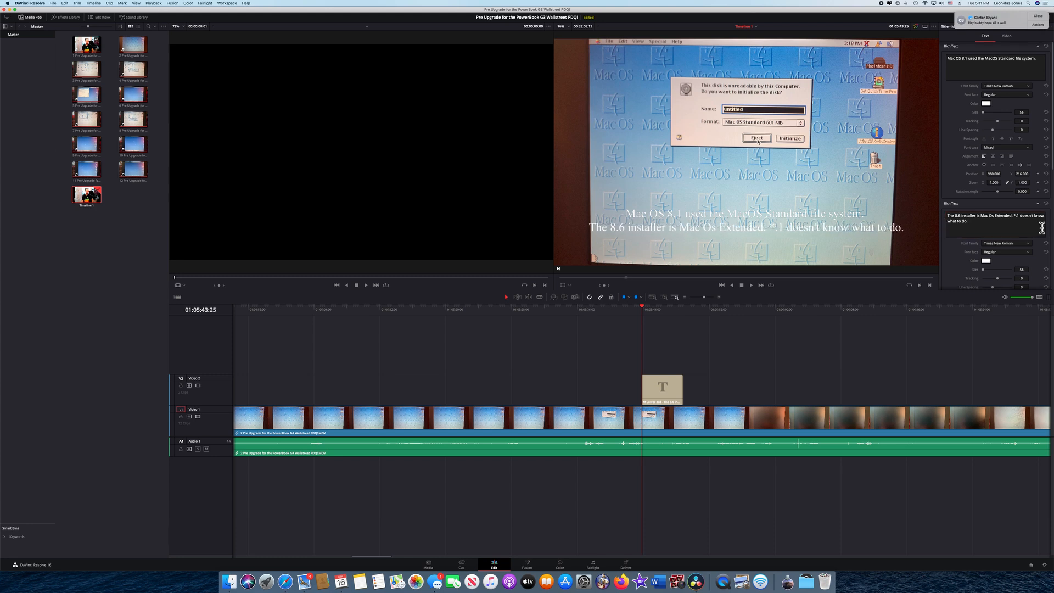
pyautogui.click(802, 220)
pyautogui.click(992, 72)
pyautogui.click(989, 103)
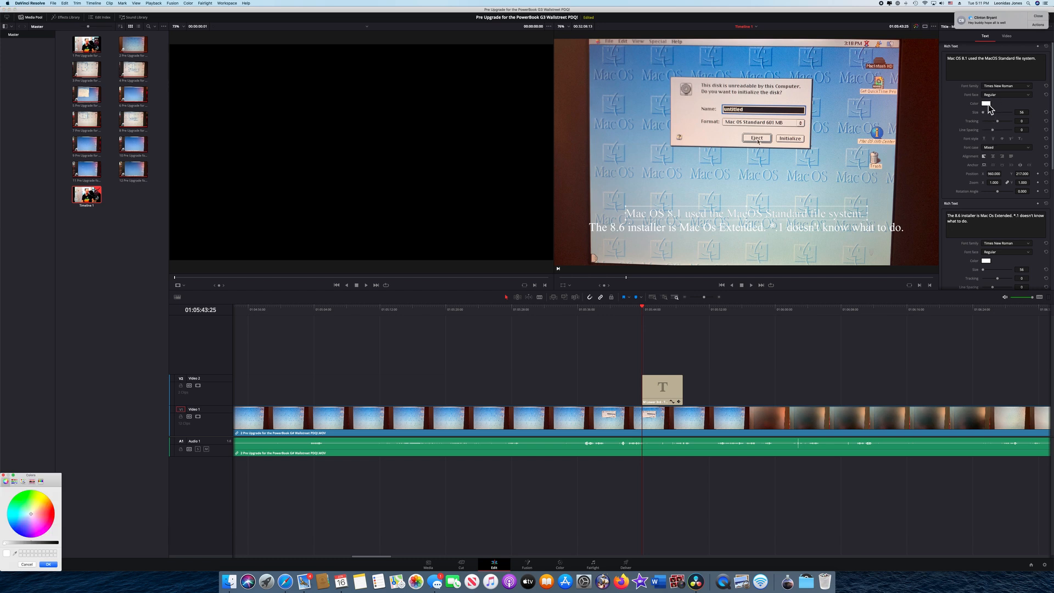
pyautogui.click(58, 542)
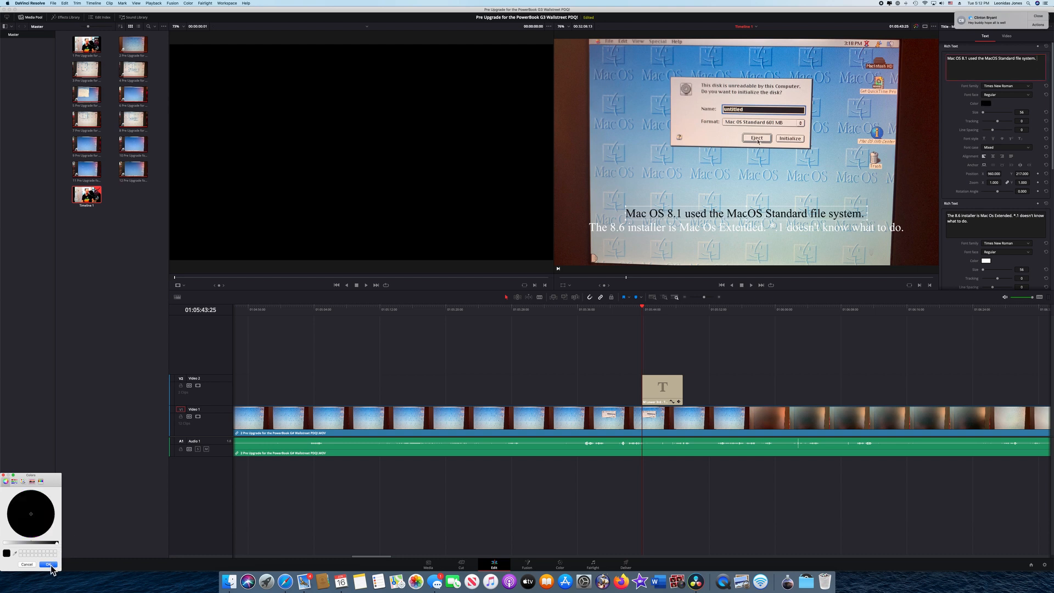
pyautogui.click(50, 565)
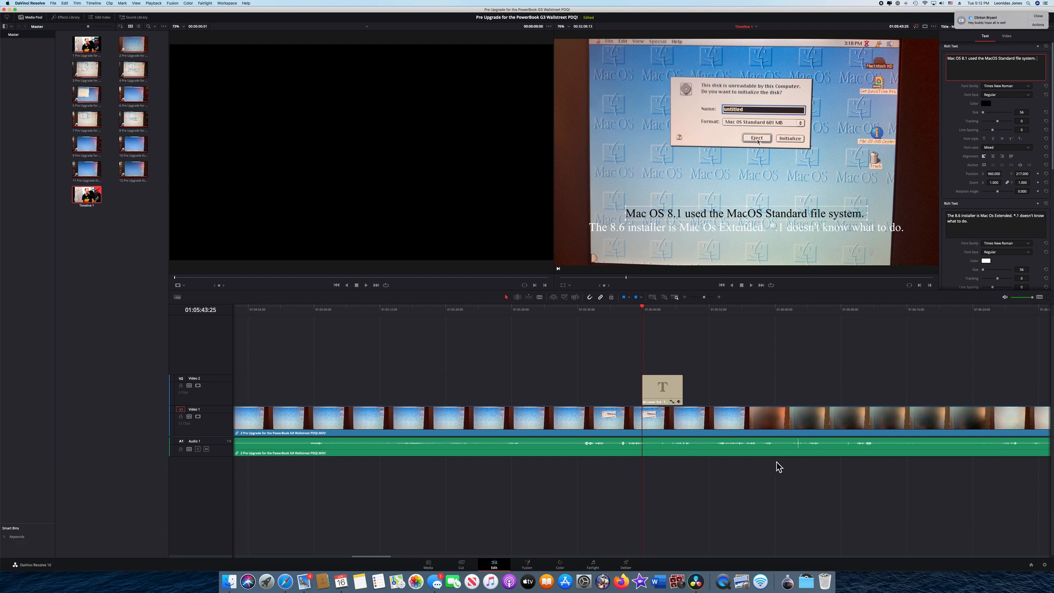
# - Reduce the text size of the clip 2 title's second line to 52
pyautogui.scroll(-2, 1016, 269)
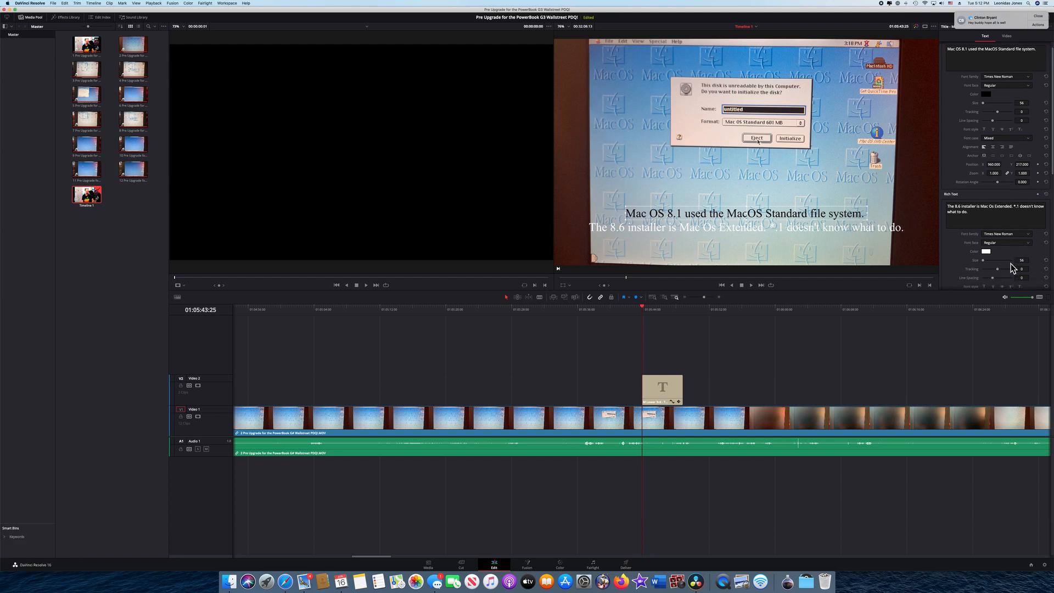
pyautogui.click(1022, 251)
pyautogui.write('67')
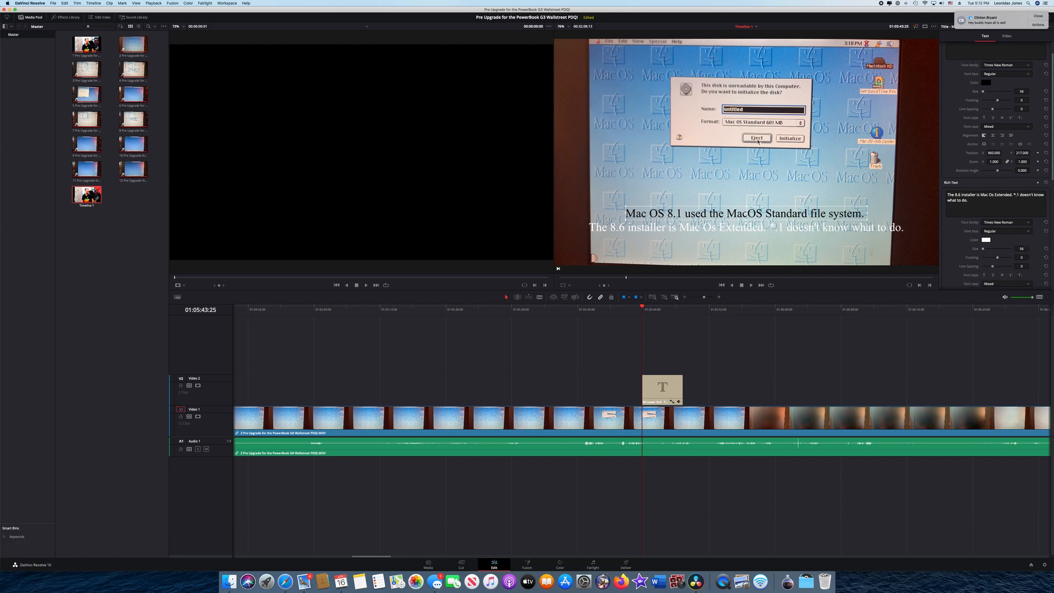
pyautogui.press('Return')
pyautogui.moveTo(1022, 248)
pyautogui.mouseDown()
pyautogui.moveTo(994, 249)
pyautogui.moveTo(1029, 252)
pyautogui.mouseUp()
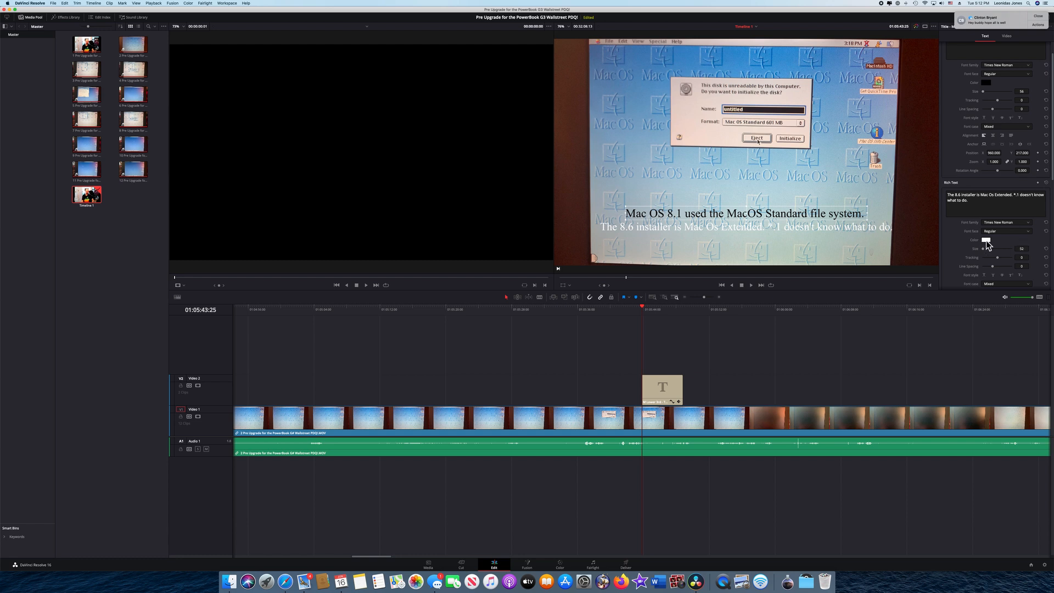
# - Change the colour of the clip 2 title's second line to black
pyautogui.click(987, 240)
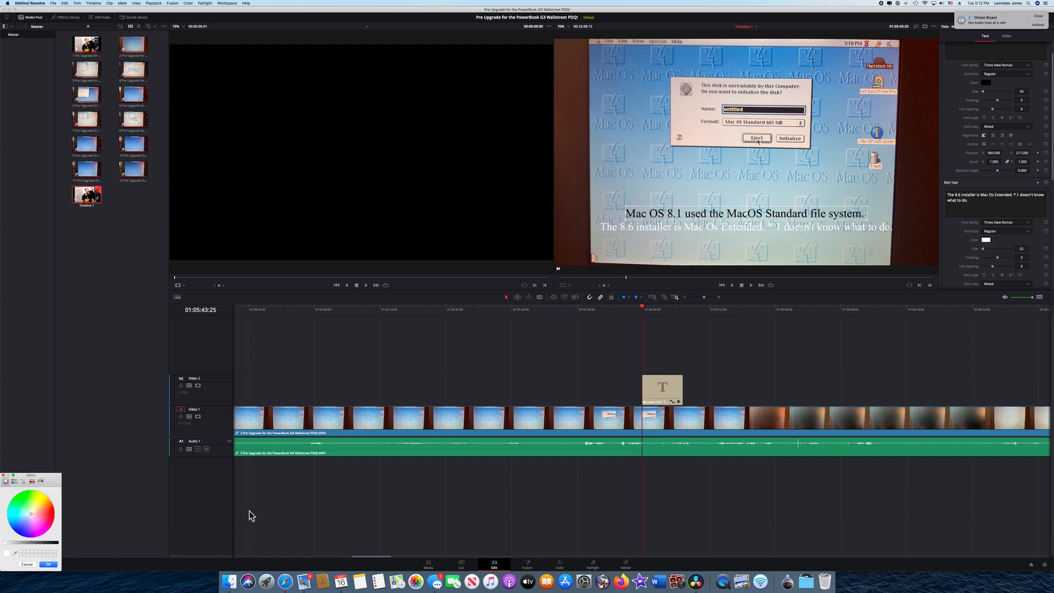
pyautogui.moveTo(24, 564)
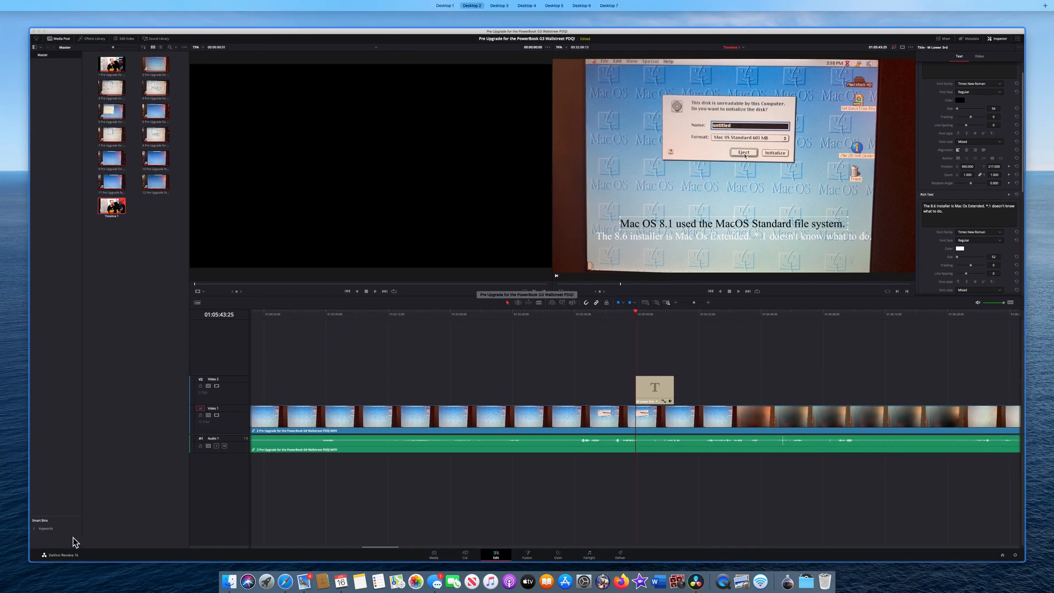
pyautogui.click(25, 360)
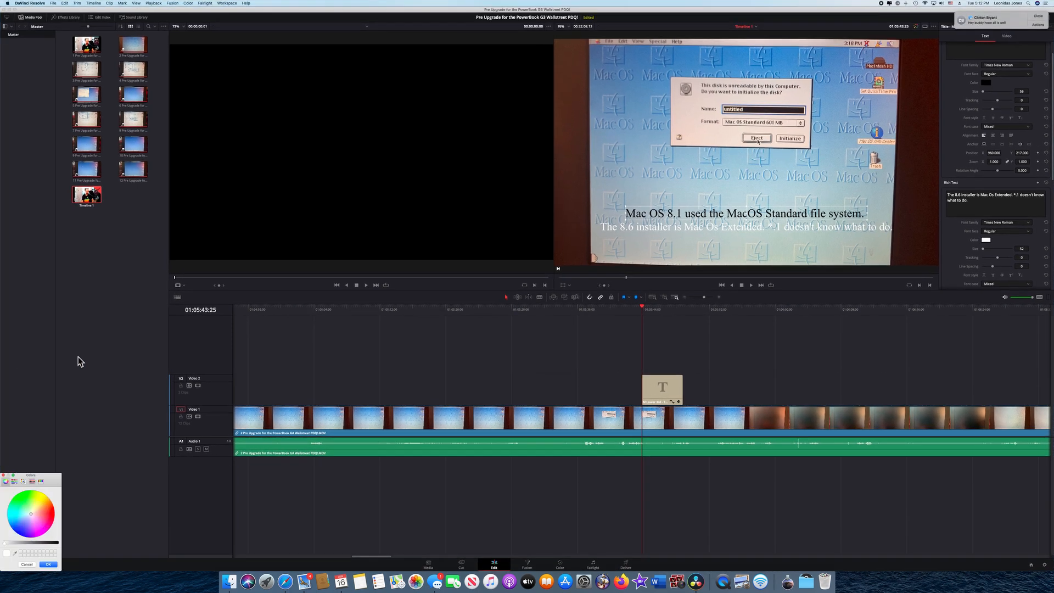
pyautogui.click(57, 542)
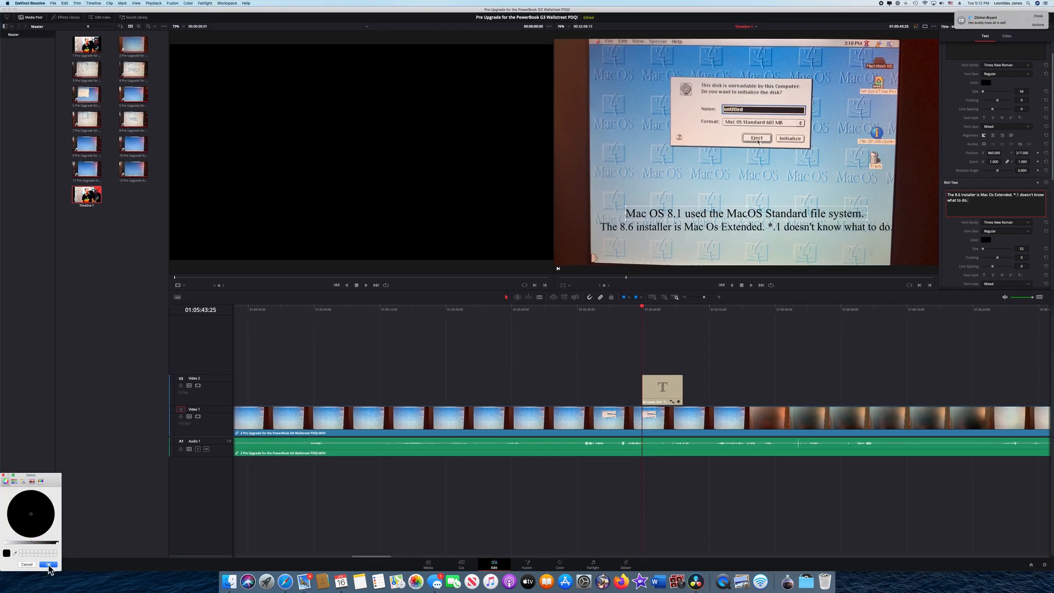
pyautogui.click(48, 565)
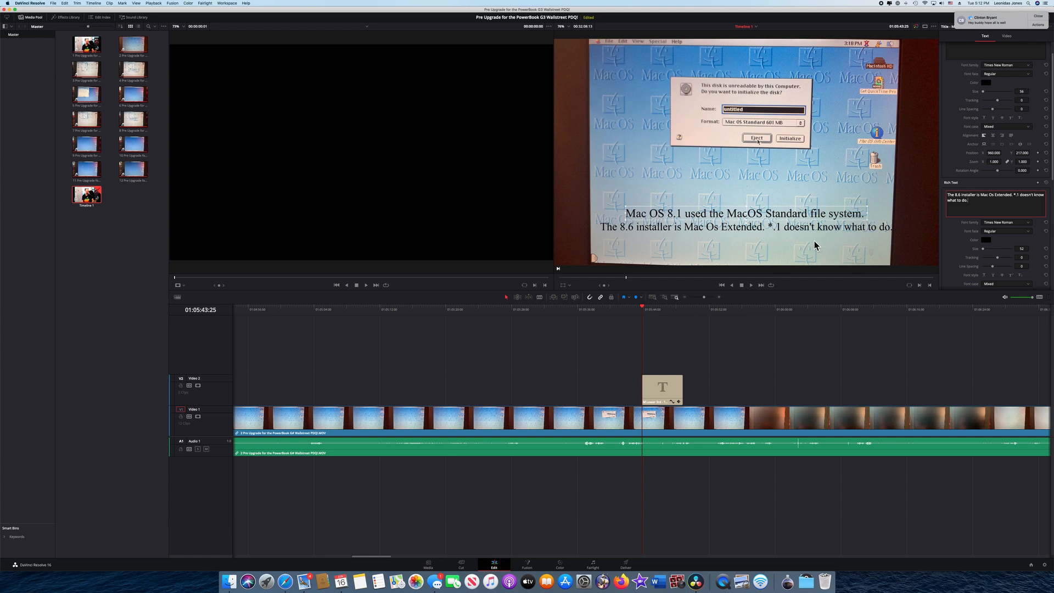
# - Correct "*.1" to "8.1" in the second line of the clip 2 title
pyautogui.click(1023, 196)
pyautogui.press('BackSpace')
pyautogui.press('BackSpace')
pyautogui.write('8.')
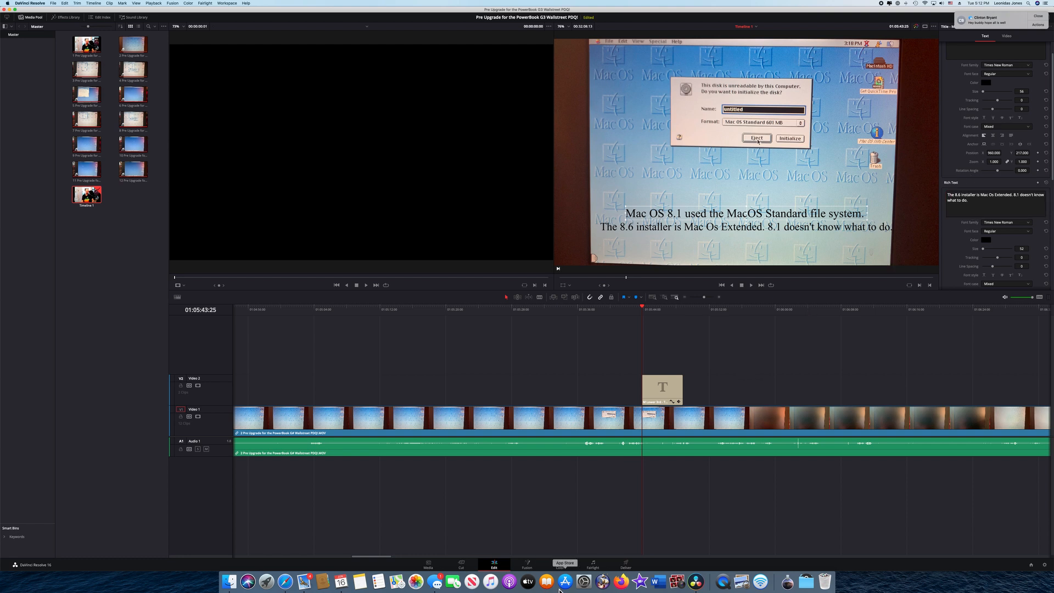
# - Play the timeline on the Cut page from 01:05:43:13, just before the clip 2 title, to past its end
pyautogui.click(462, 565)
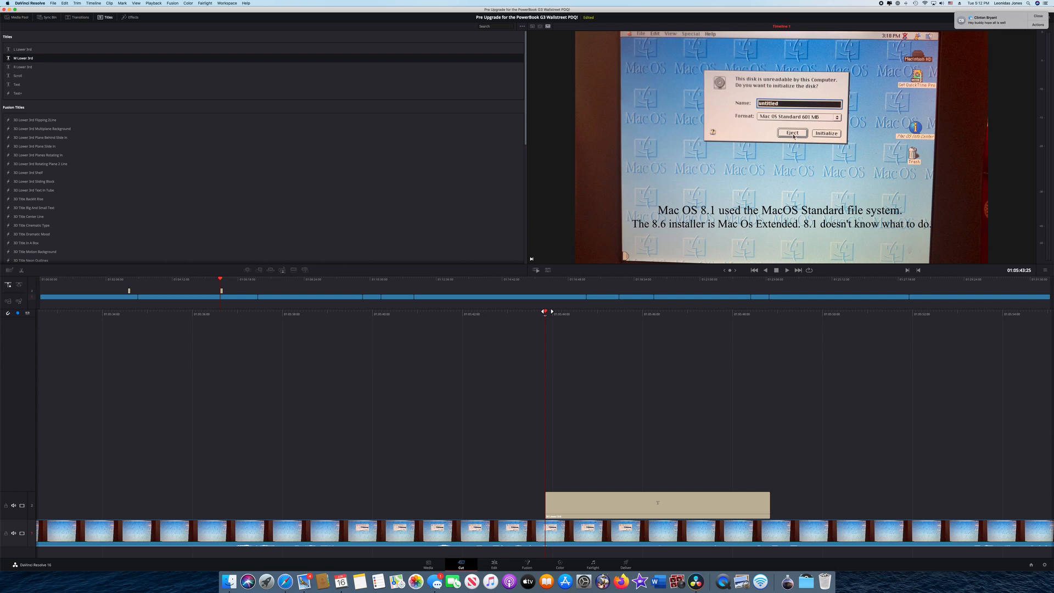
pyautogui.moveTo(550, 312); pyautogui.dragTo(569, 311)
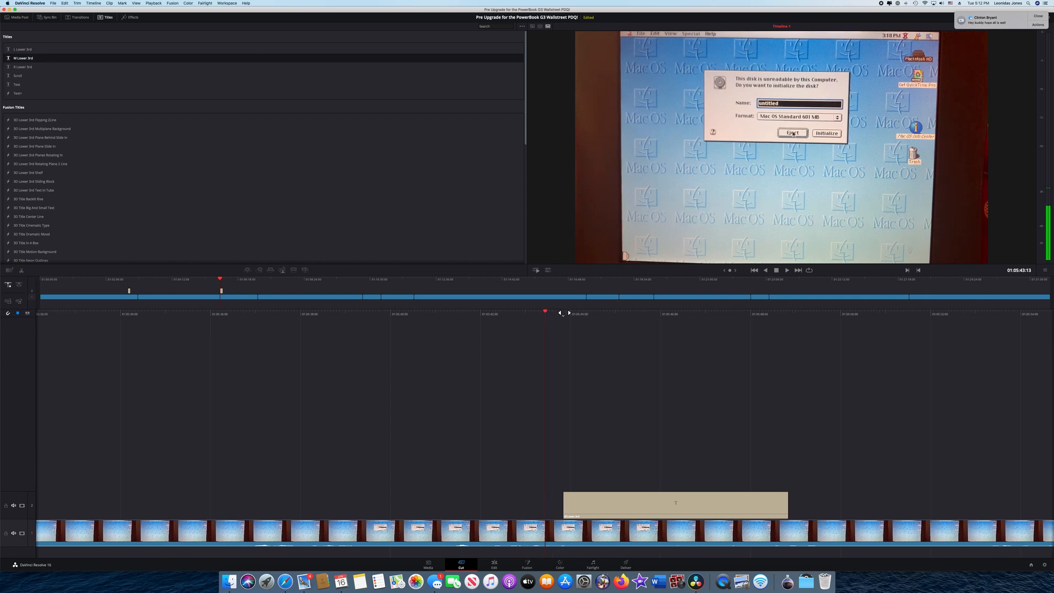
pyautogui.click(787, 271)
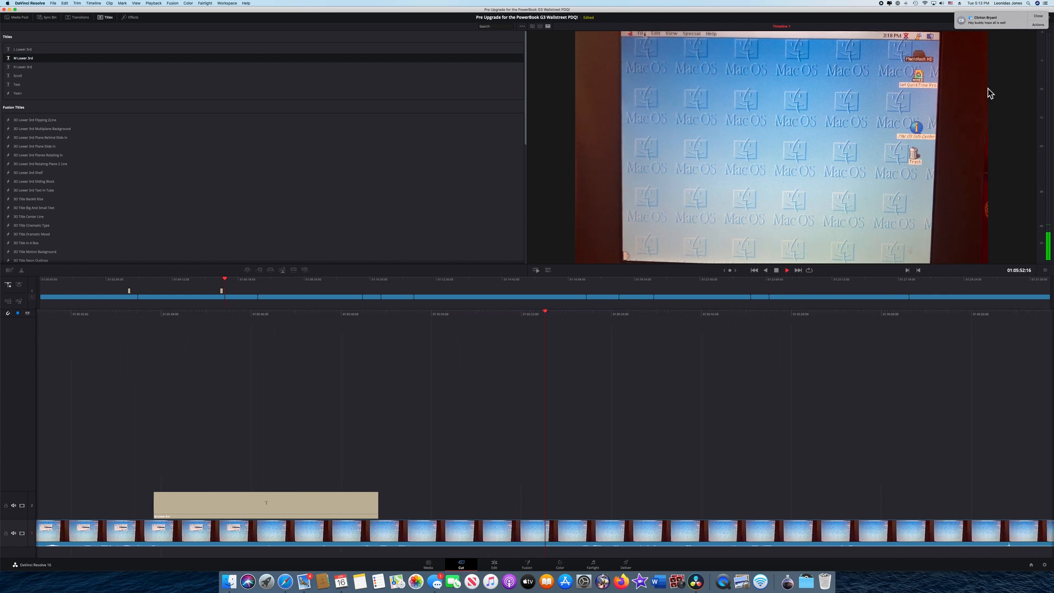
pyautogui.click(776, 270)
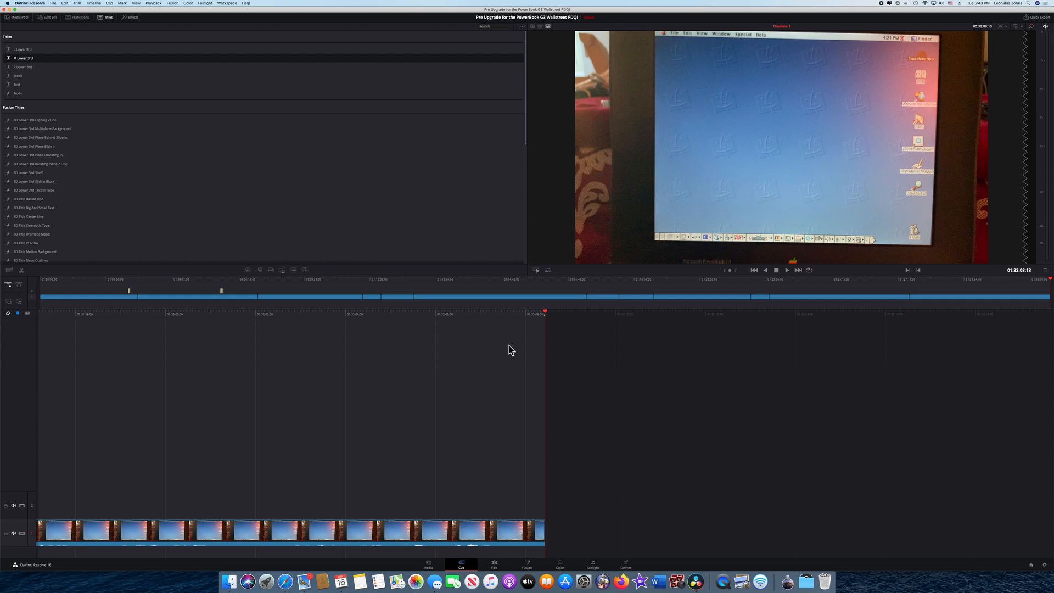
# - Show the media pool's clips and move the playhead back one frame to 01:32:08:12 at the timeline's end
pyautogui.click(16, 17)
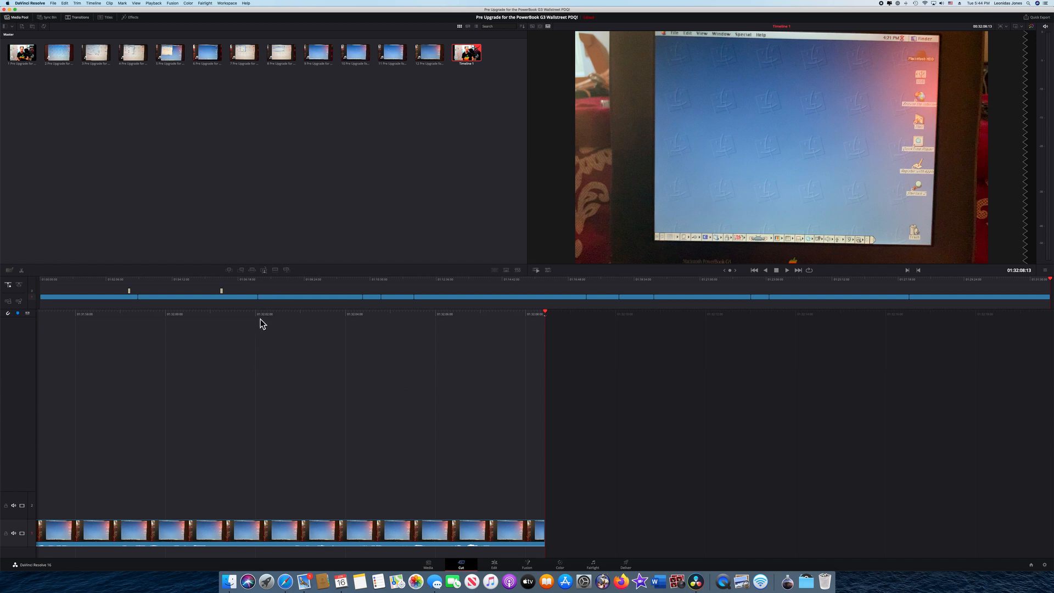
pyautogui.press('Left')
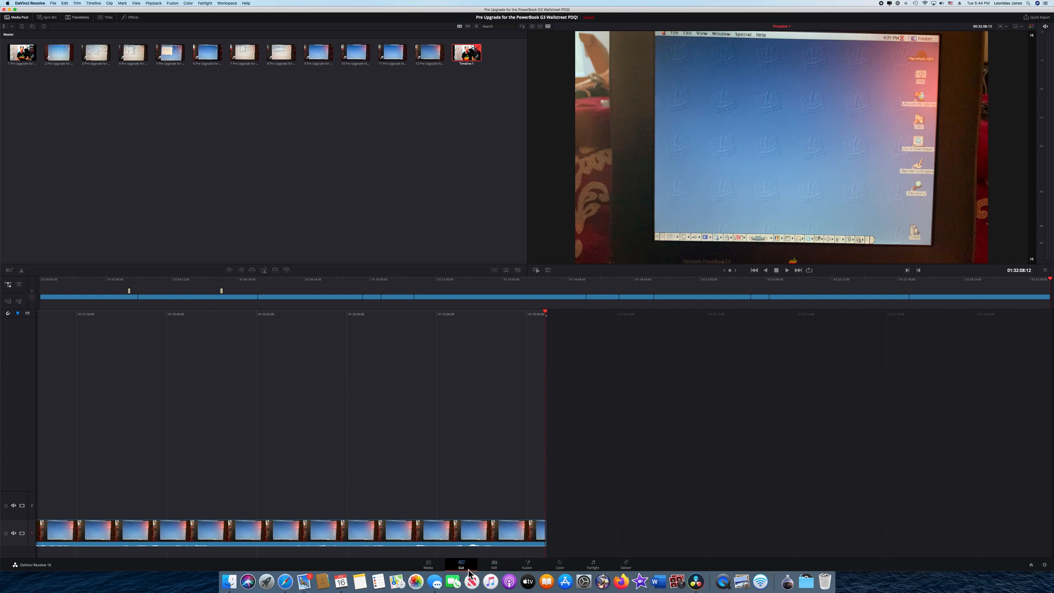
# - Go to the Deliver page and choose the YouTube 1080p render preset
pyautogui.click(626, 565)
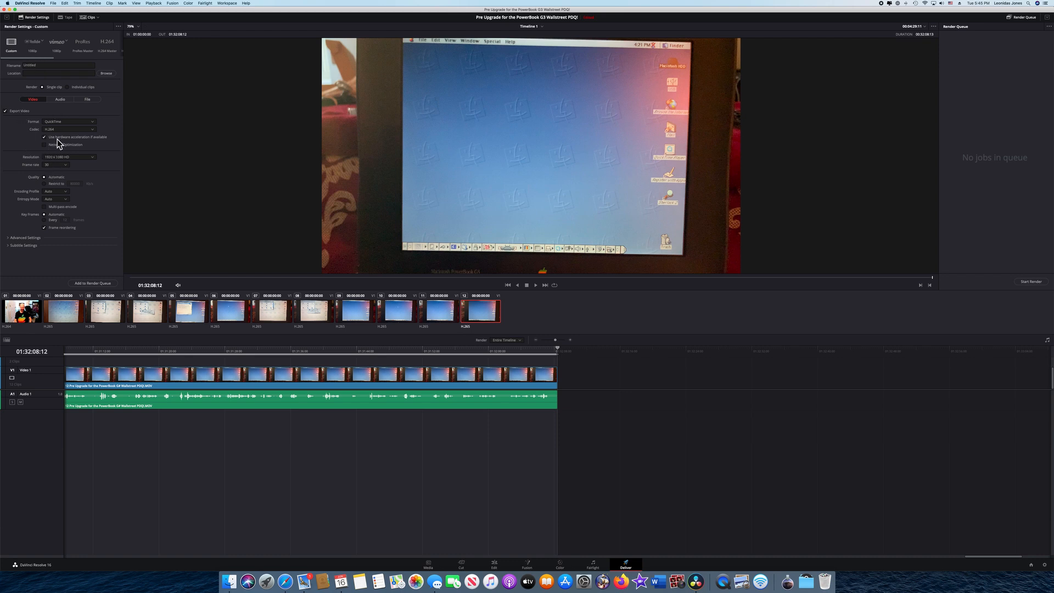
pyautogui.click(35, 45)
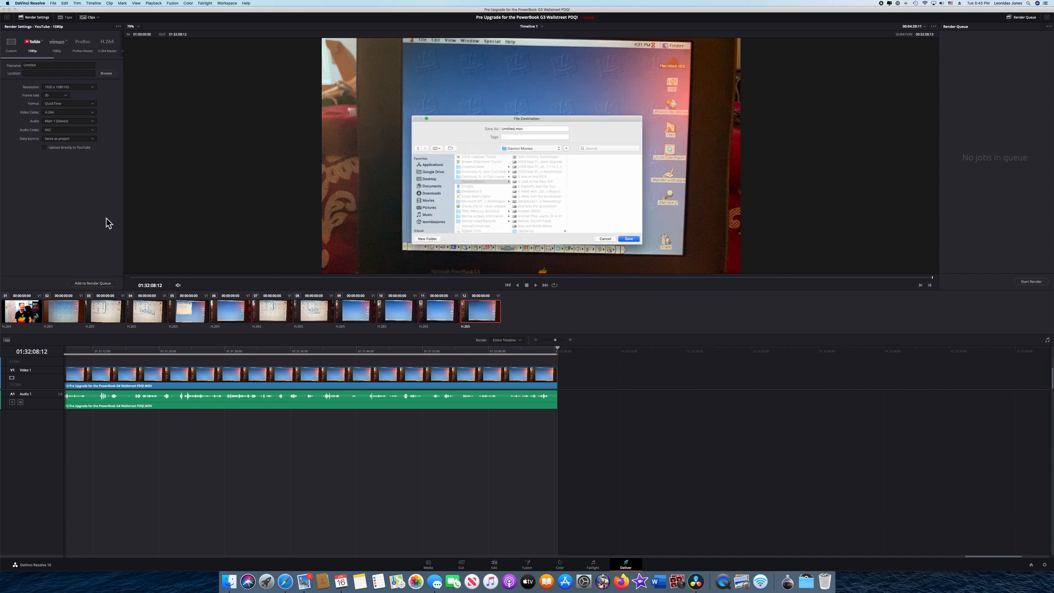
# - Name the output "Pre Upgrade for the PowerBook G3 Wallstreet PDQ!" in the Davinci Movies folder, queue the job and start rendering
pyautogui.tripleClick(525, 130)
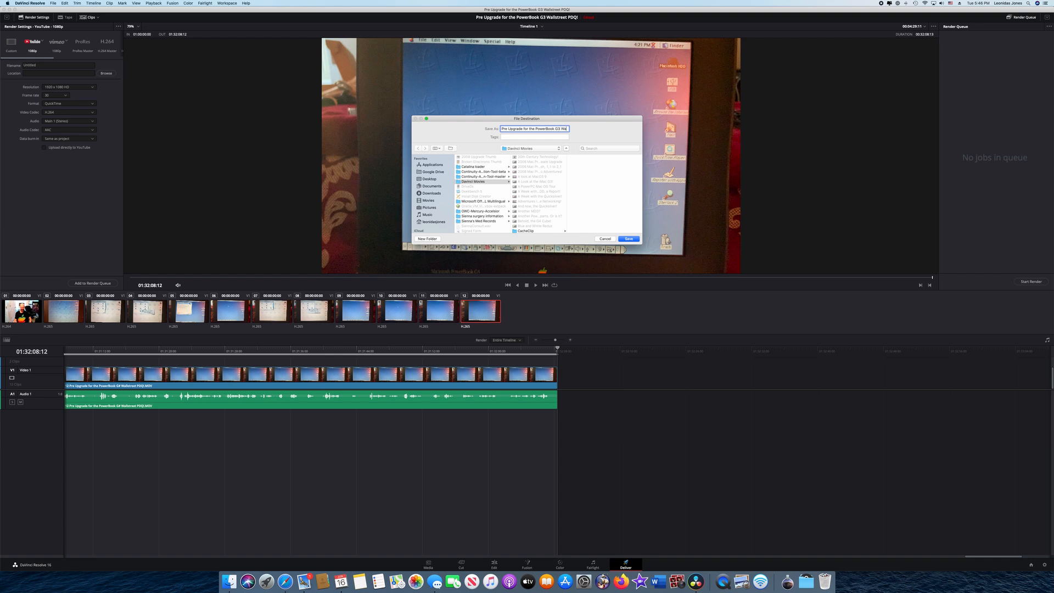
pyautogui.write('street PDQ!')
pyautogui.click(633, 239)
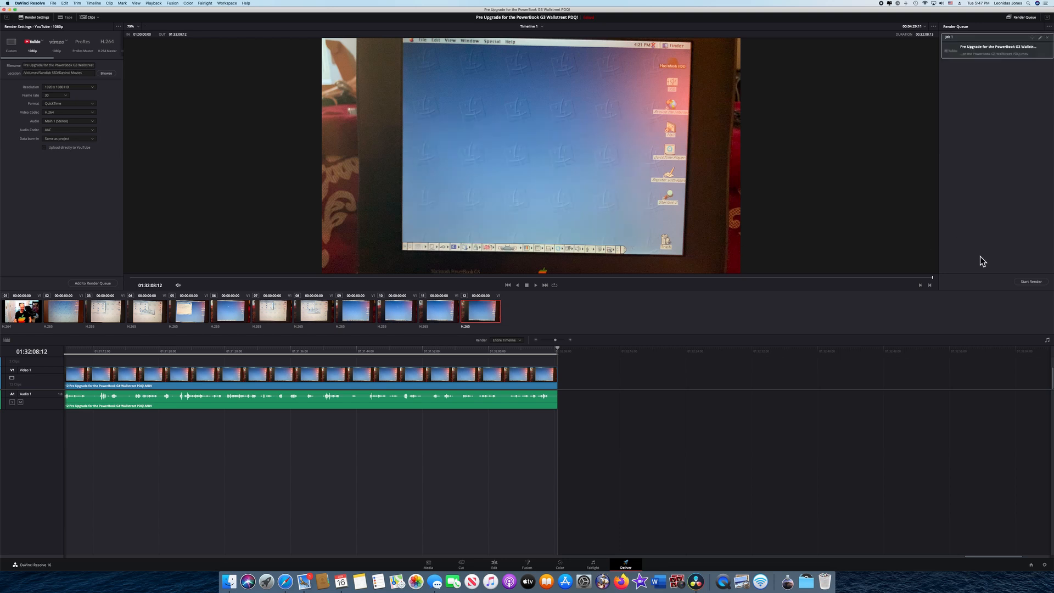
pyautogui.click(1038, 283)
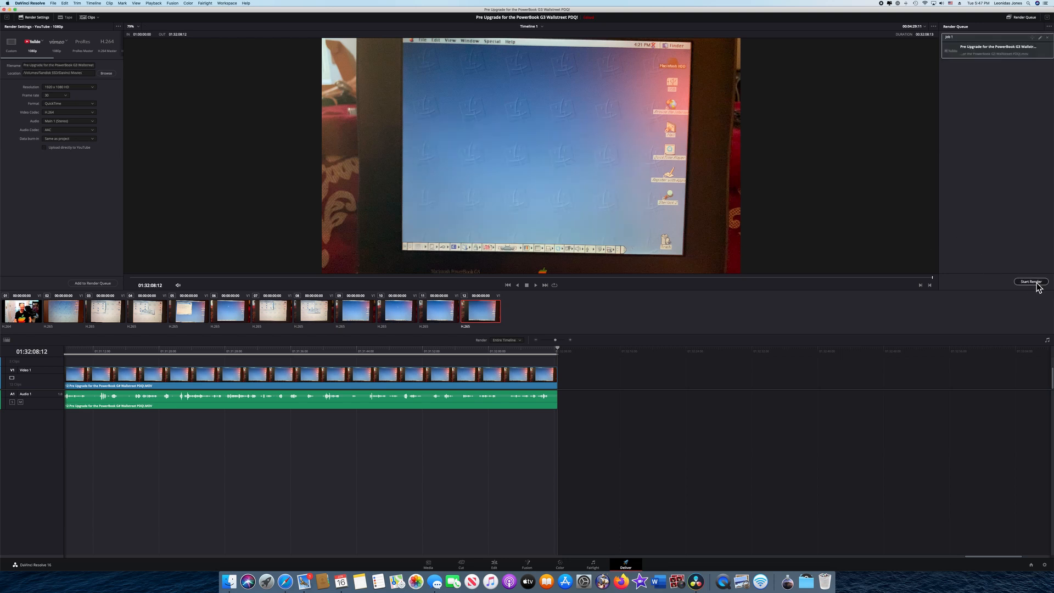